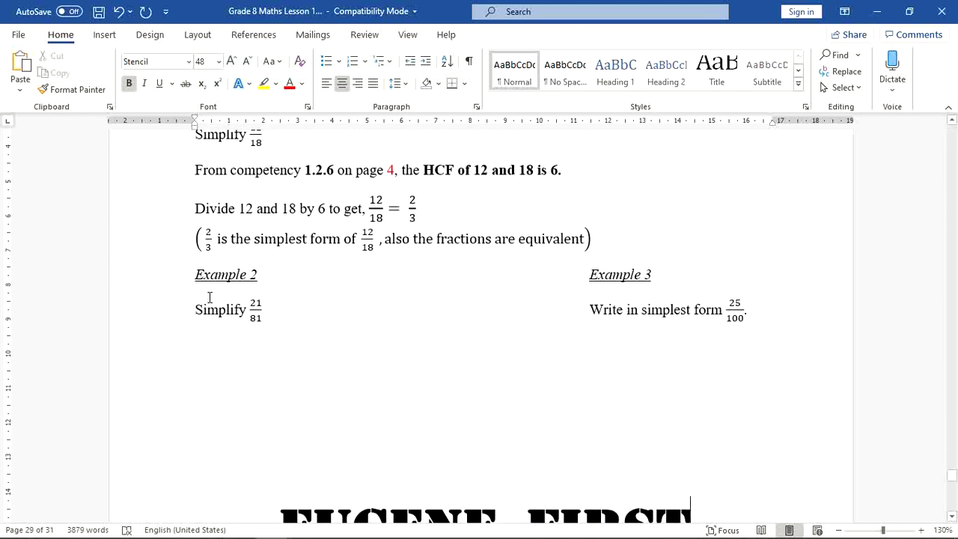
Add the line "HCF 21 & 81" below the Example 2 question and start a new line under it
click(753, 311)
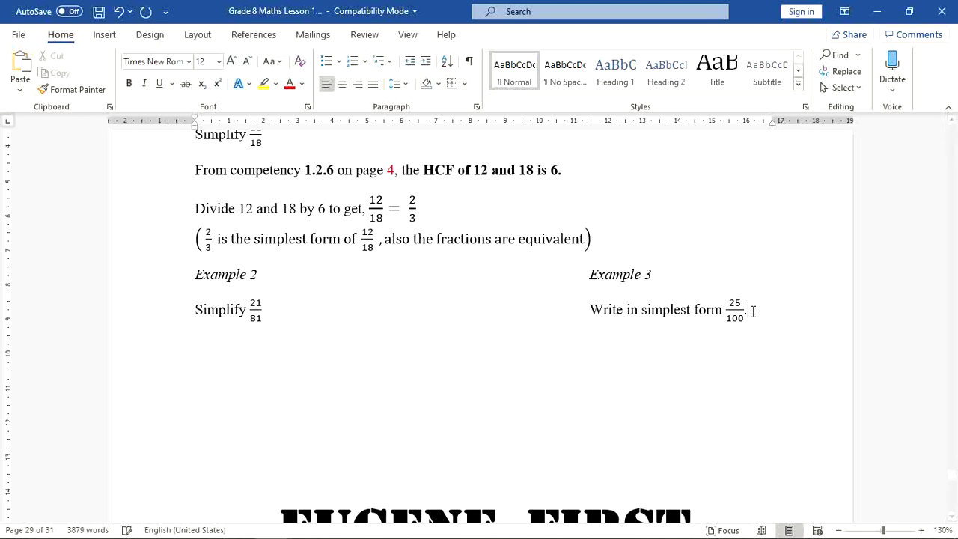
click(239, 343)
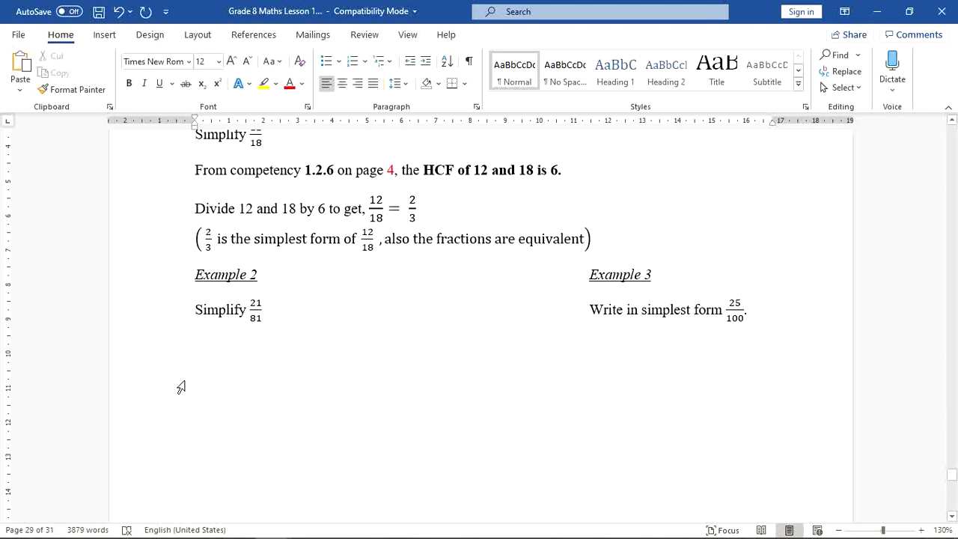
text(H)
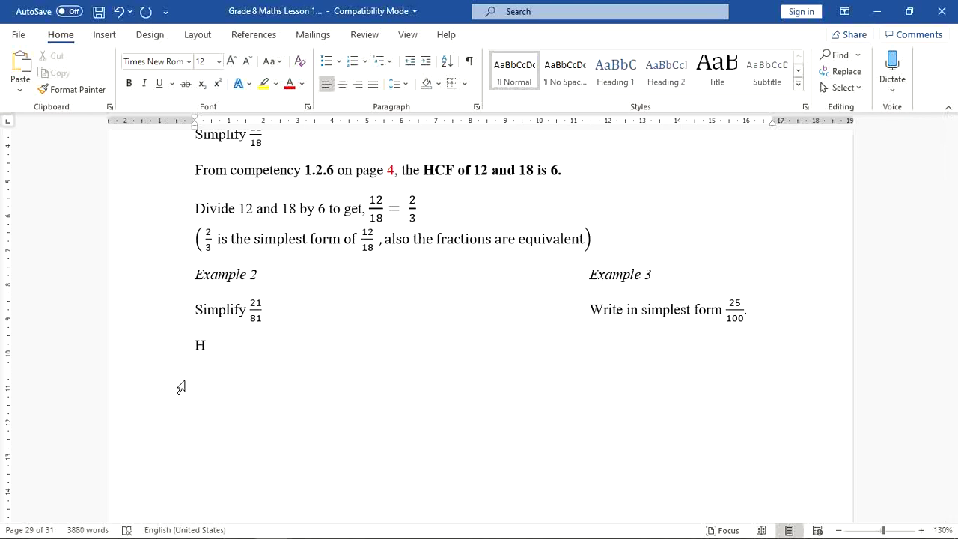
text(CF 2)
text(1)
text( &)
text( 61)
key(BackSpace)
key(BackSpace)
text(81)
key(Return)
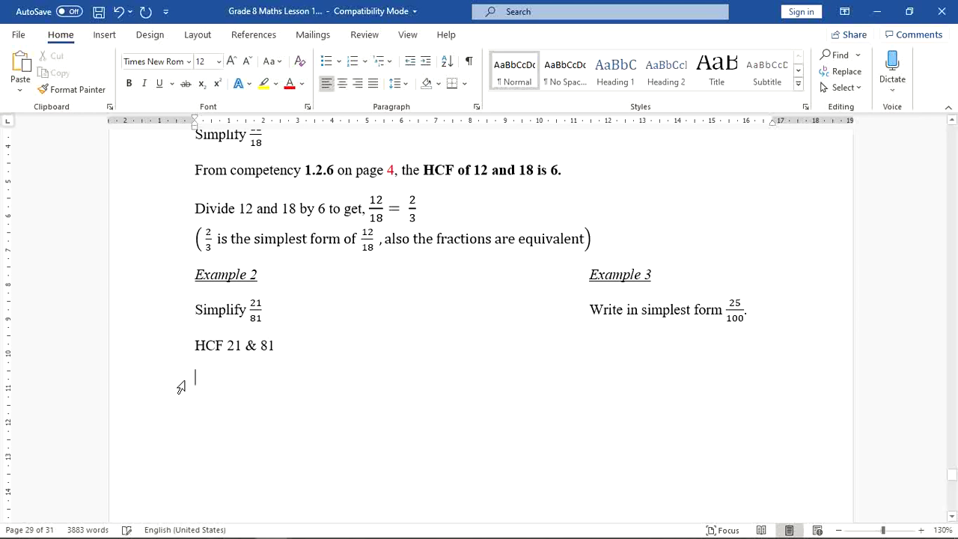
List the factors on two lines under the HCF heading: "21: 1,3,7,21" and "81: 1, 3, 9, 27, 81"
text(21)
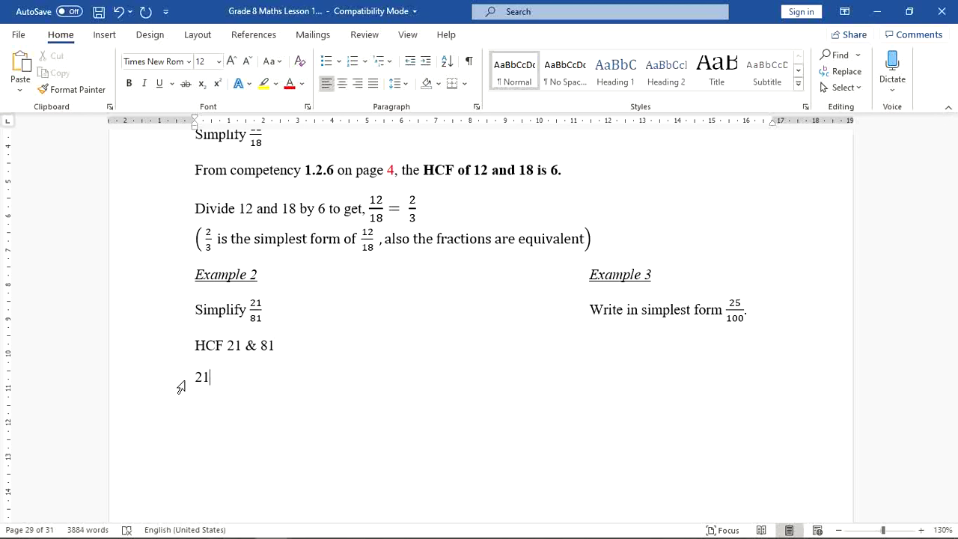
text(: 1,3,7,21)
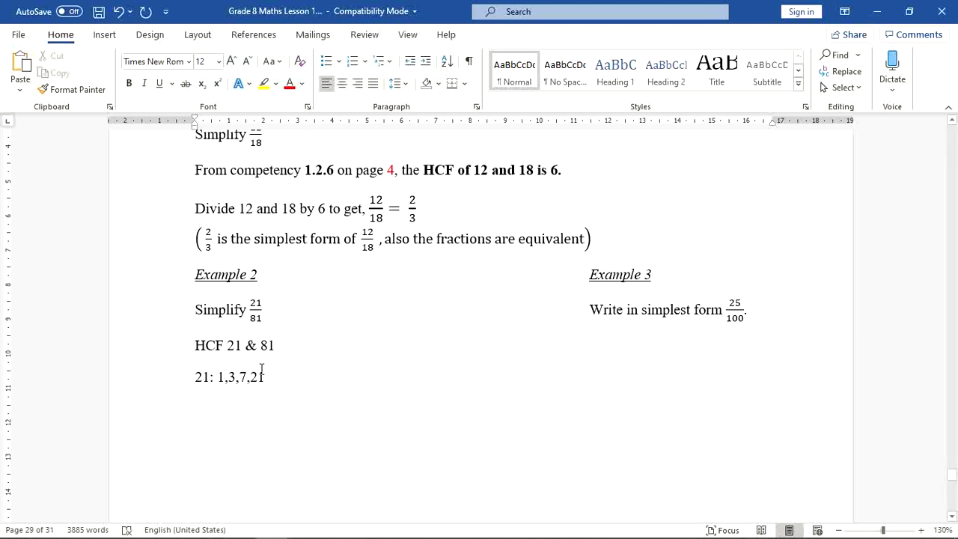
key(Return)
text(81)
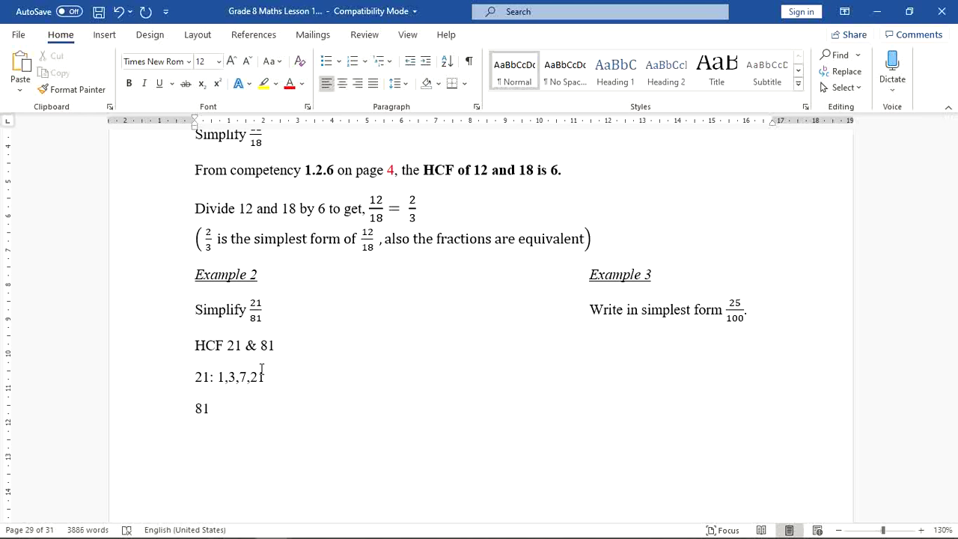
text(: 1, 3, 9, 81)
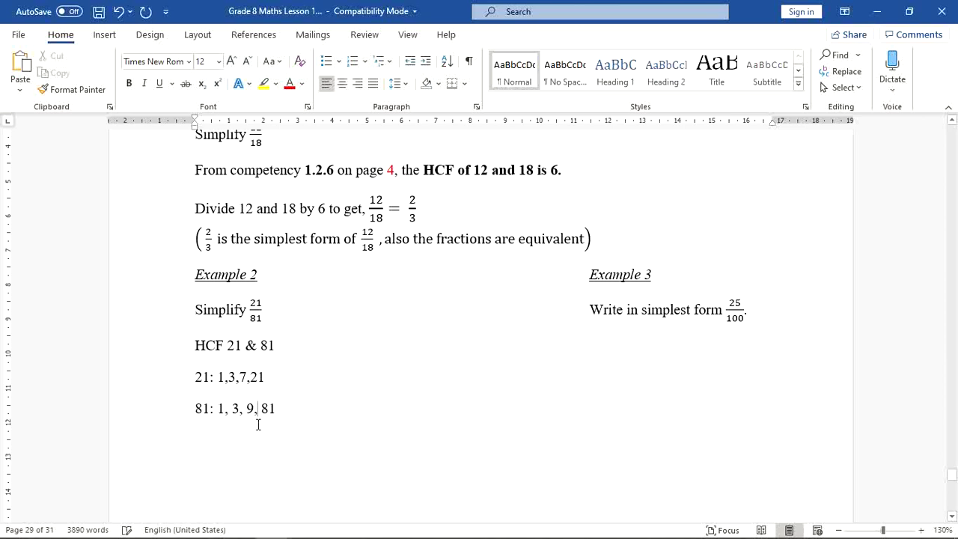
text(2 )
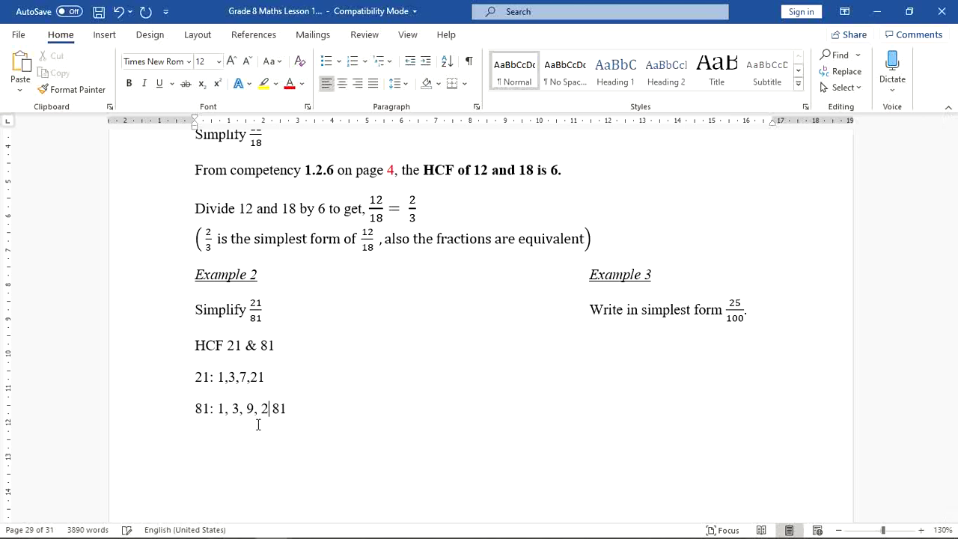
text(7,)
Colour the common factor 3 red in both the 21 and 81 factor lists
drag(227, 377, 236, 377)
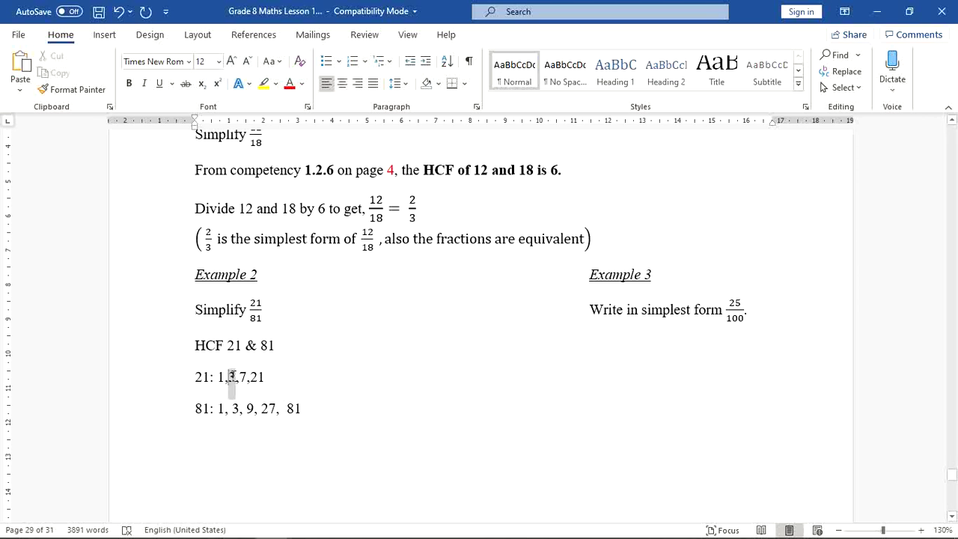
click(288, 83)
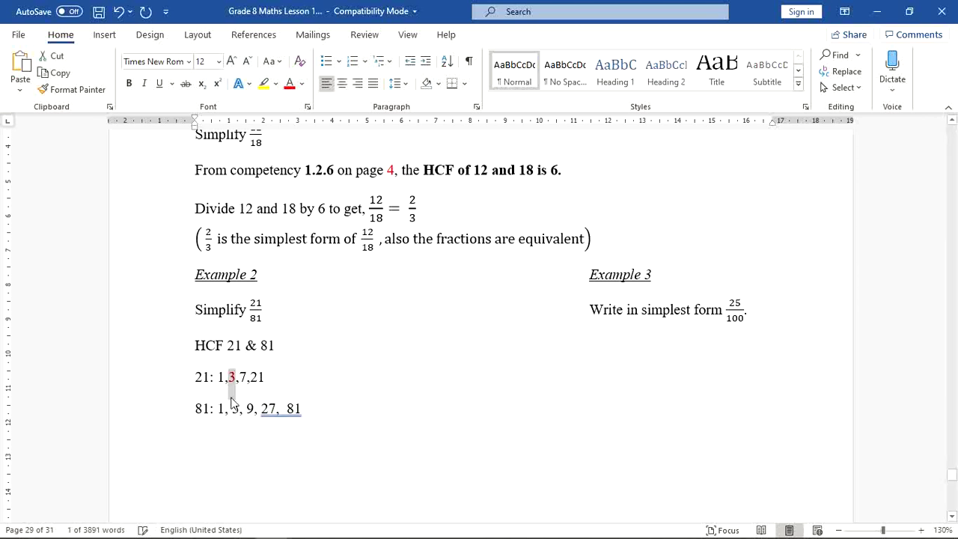
drag(232, 407, 238, 408)
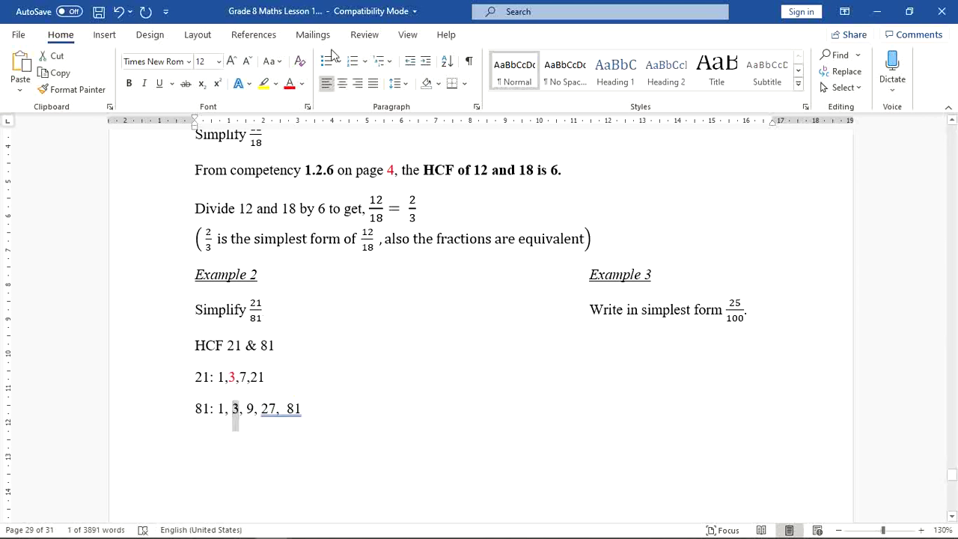
click(289, 83)
click(287, 340)
Extend the Example 2 equation 21/81 with an equals sign and a stacked fraction 7/27
click(262, 315)
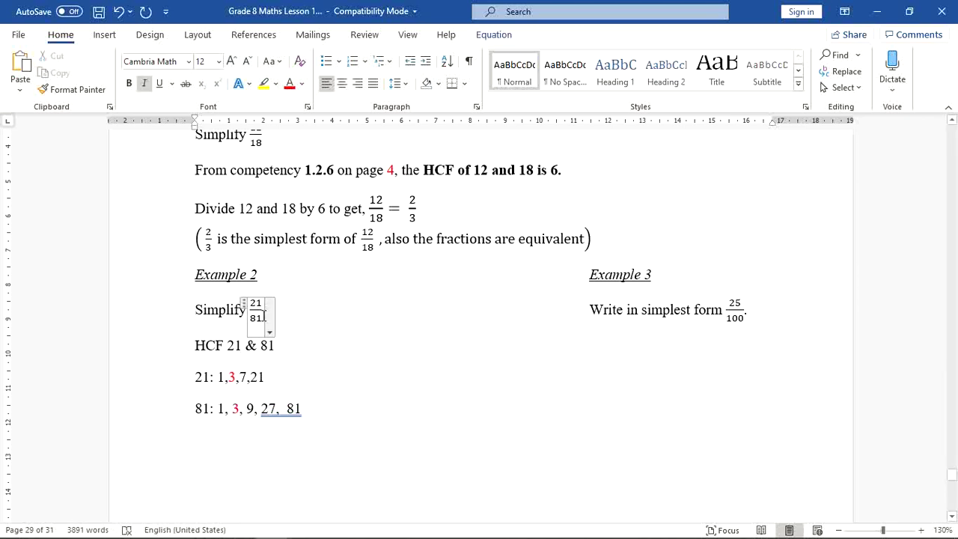
text(=)
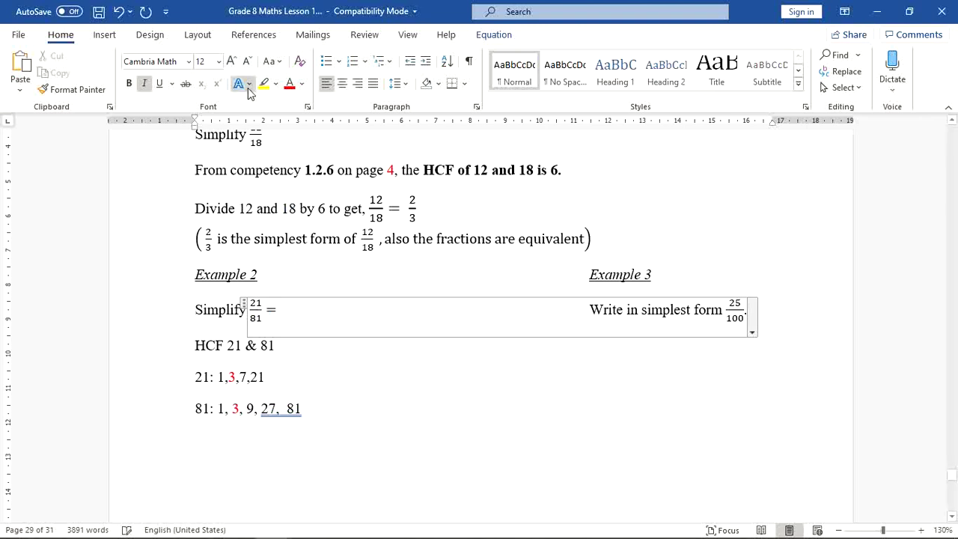
click(105, 39)
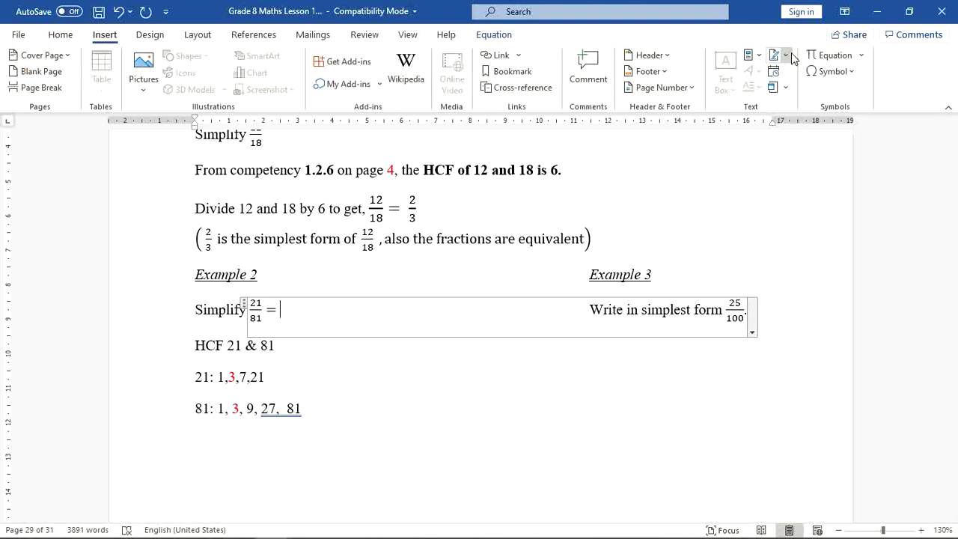
click(816, 61)
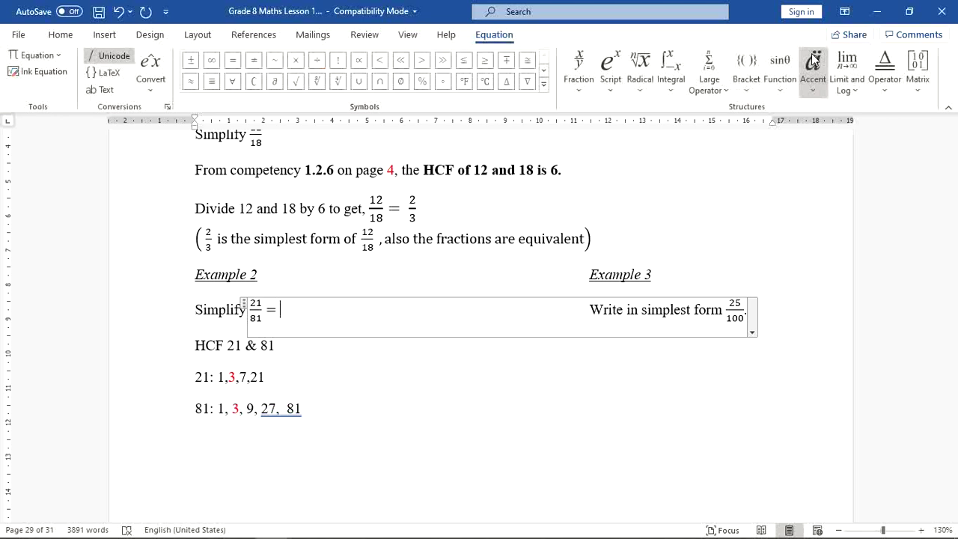
click(579, 69)
click(582, 152)
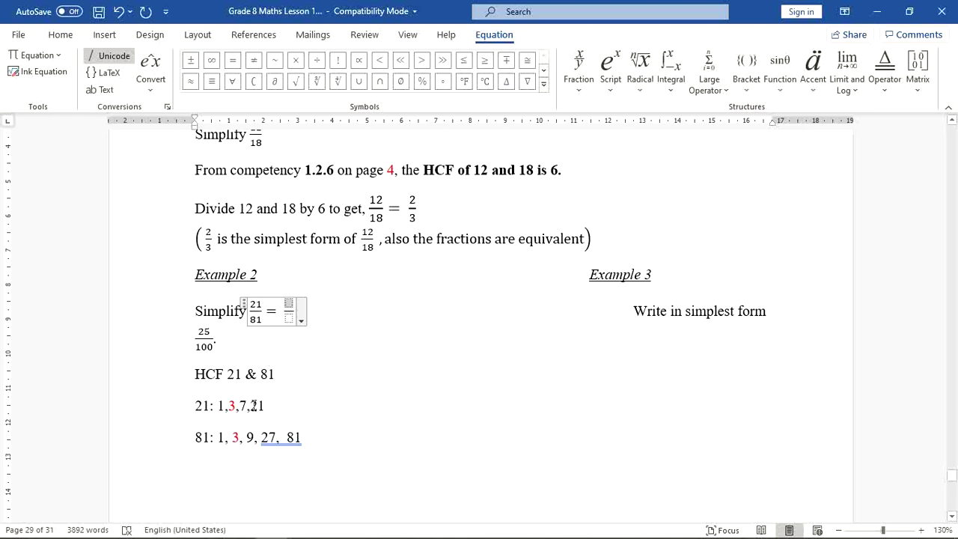
text(7/)
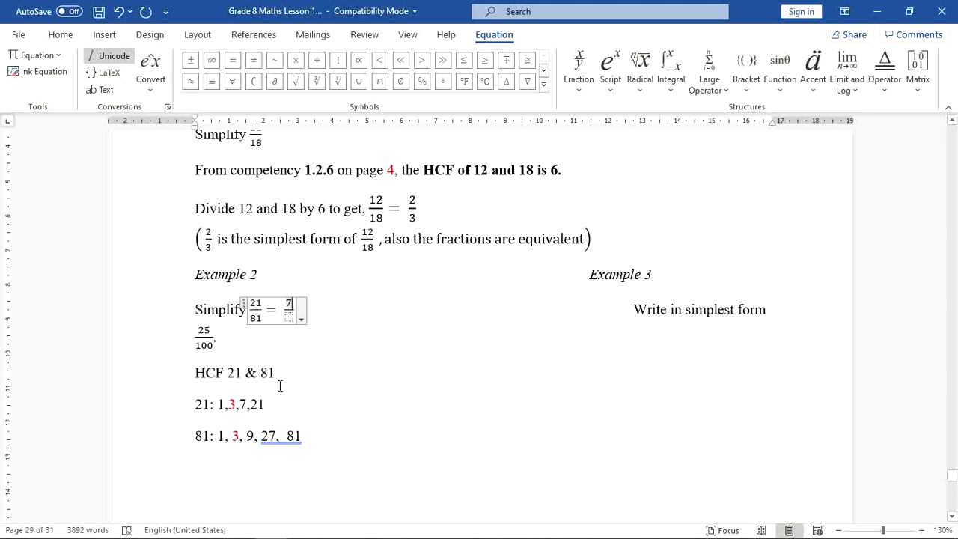
key(Down)
text(27)
Set the font size of the Example 2 equation with the answer 7/27 to 14
drag(289, 301, 296, 320)
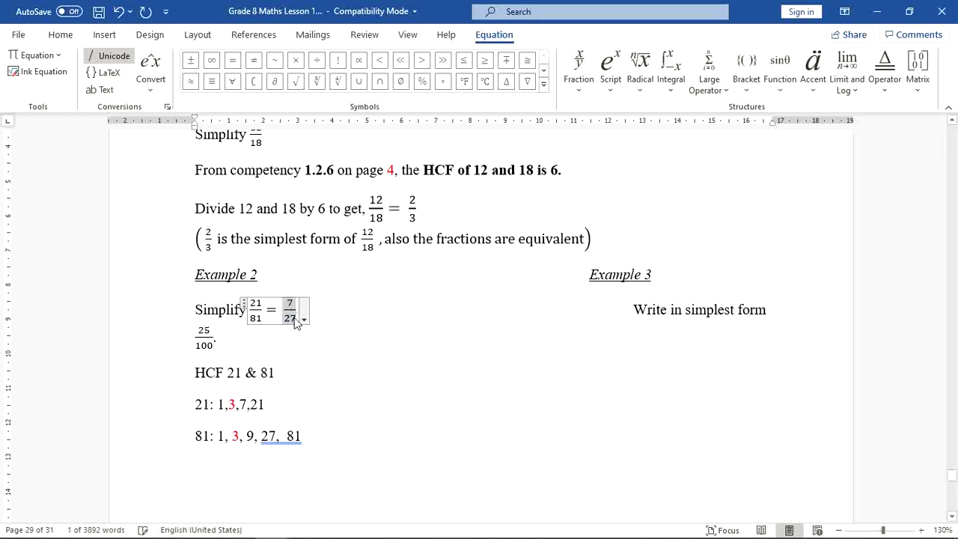
click(62, 37)
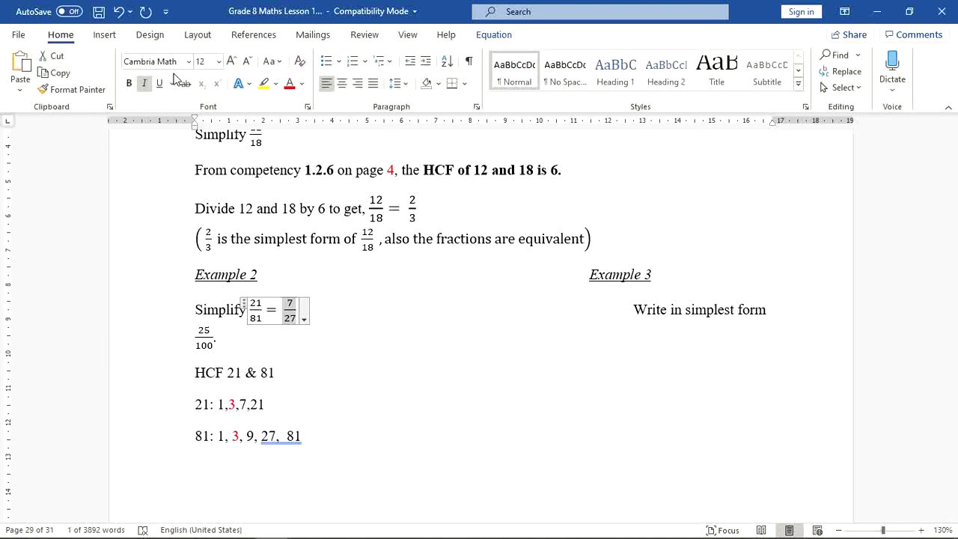
click(218, 66)
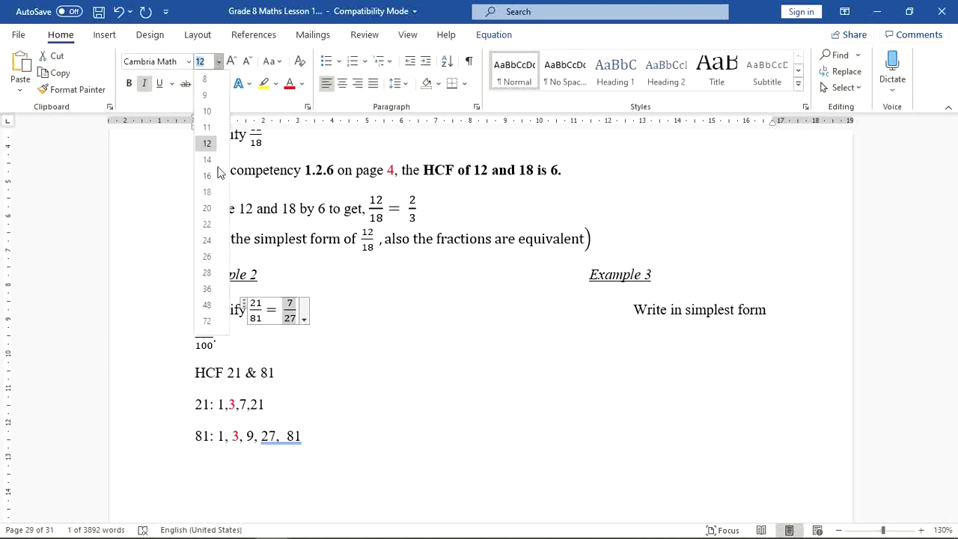
click(209, 160)
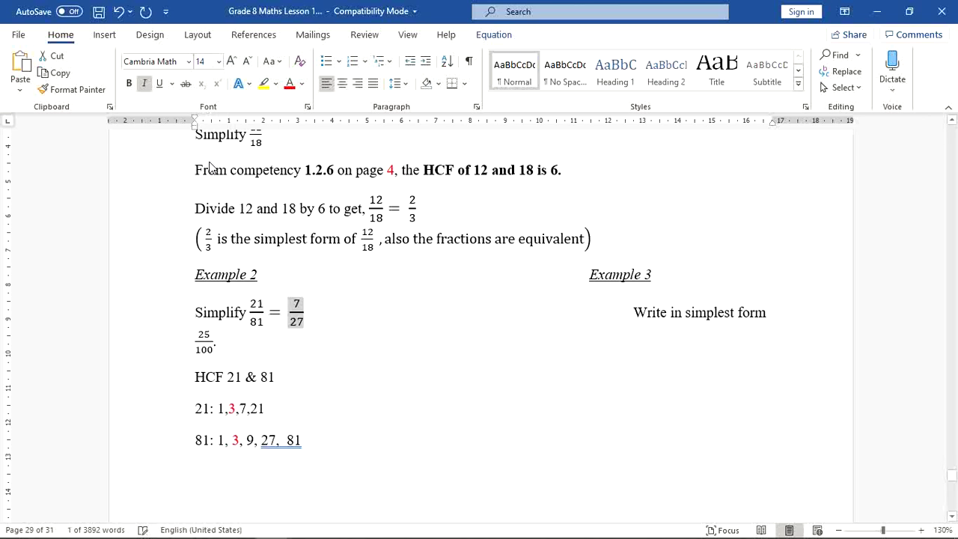
Delete one tab space before "Write in simplest form" so the Example 3 question fits on a single line
click(303, 339)
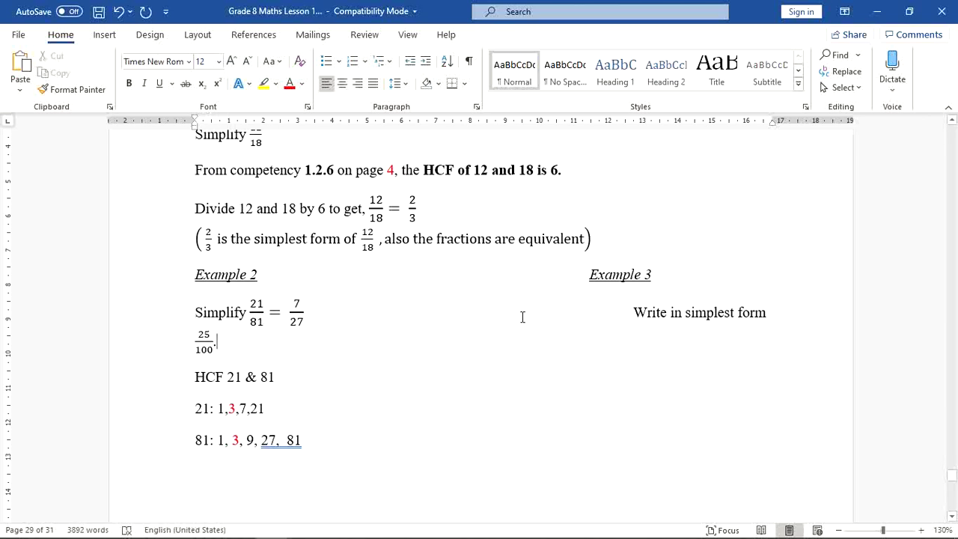
click(633, 312)
key(BackSpace)
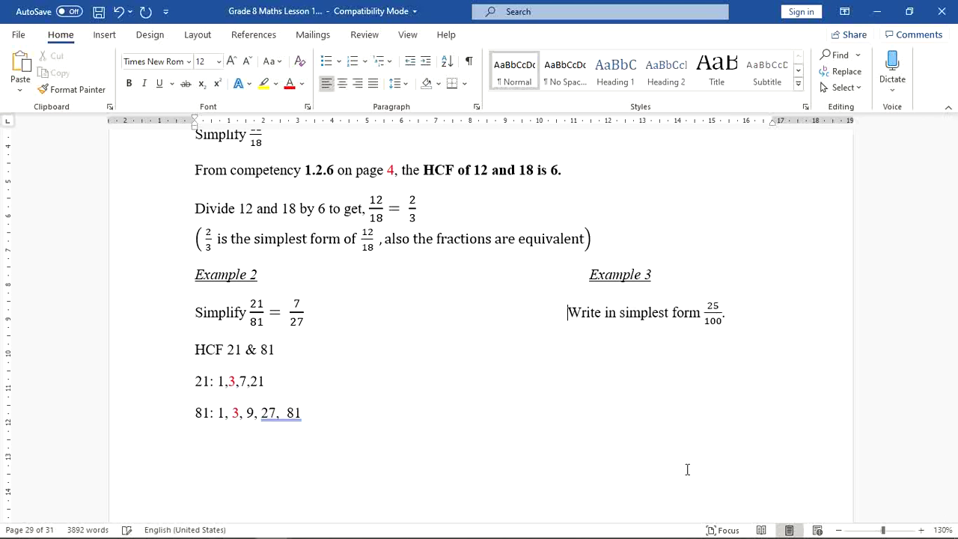
Copy the text "HCF 21 & 81" across the same row to below the Example 3 question, and remove the extra blank line
click(278, 356)
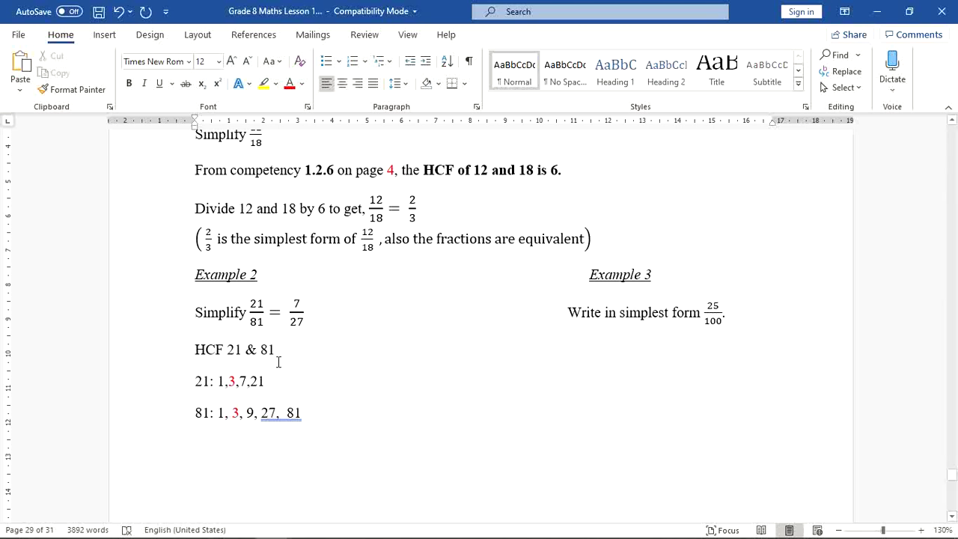
drag(278, 356, 196, 358)
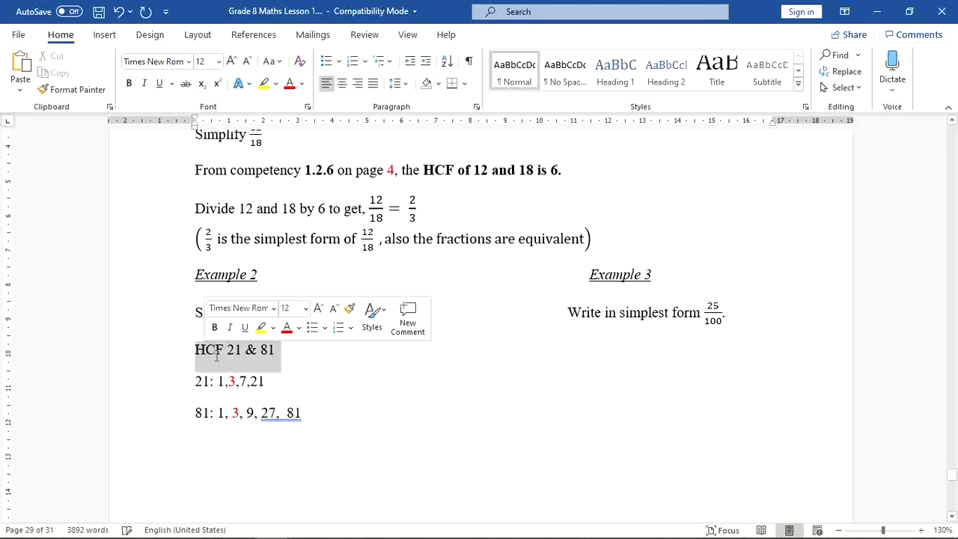
right_click(220, 362)
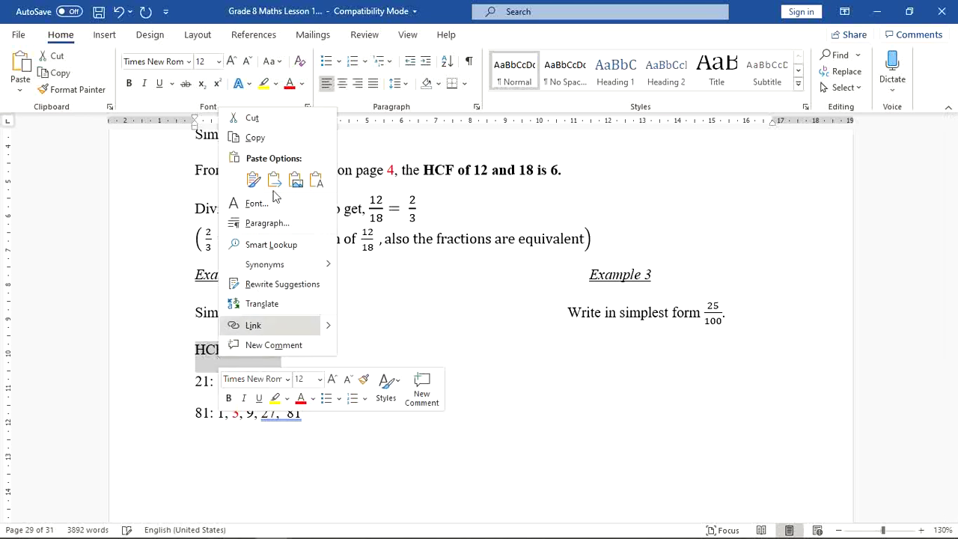
click(255, 139)
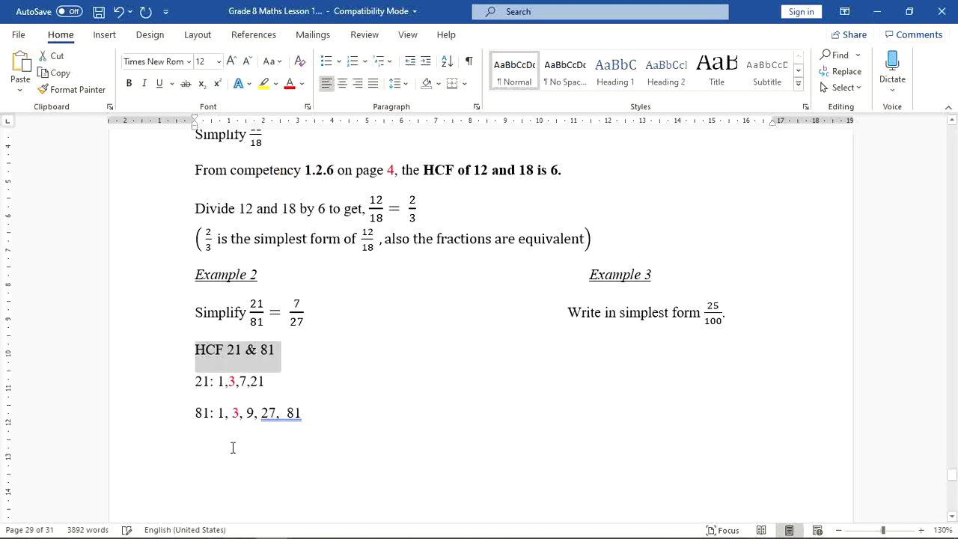
click(297, 354)
key(Tab)
key(Tab)
key(Tab)
key(Tab)
key(Tab)
key(Tab)
key(Tab)
key(Tab)
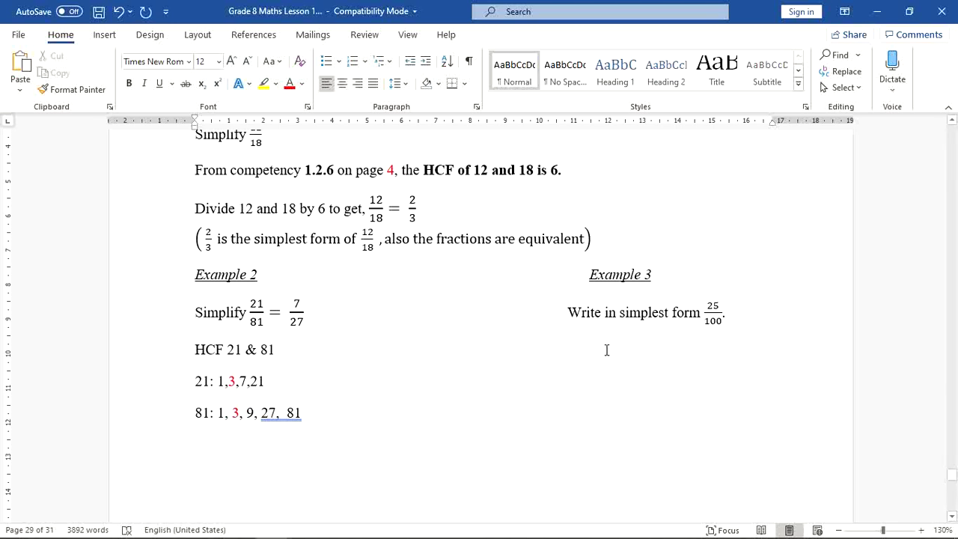
key(BackSpace)
right_click(572, 347)
click(592, 160)
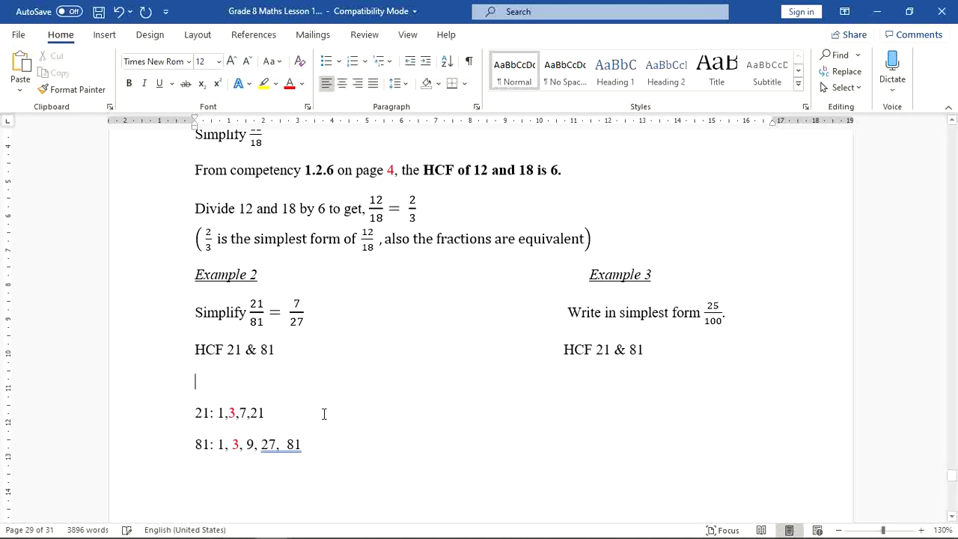
key(Delete)
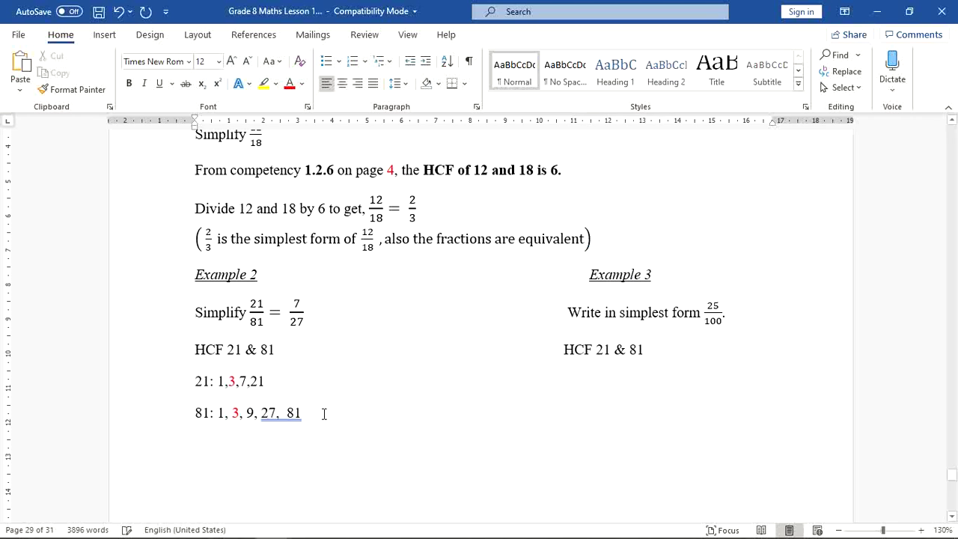
Change the copied Example 3 line to "HCF 25 & 100 is 25" and colour the final 25 red
click(611, 349)
key(BackSpace)
text(5)
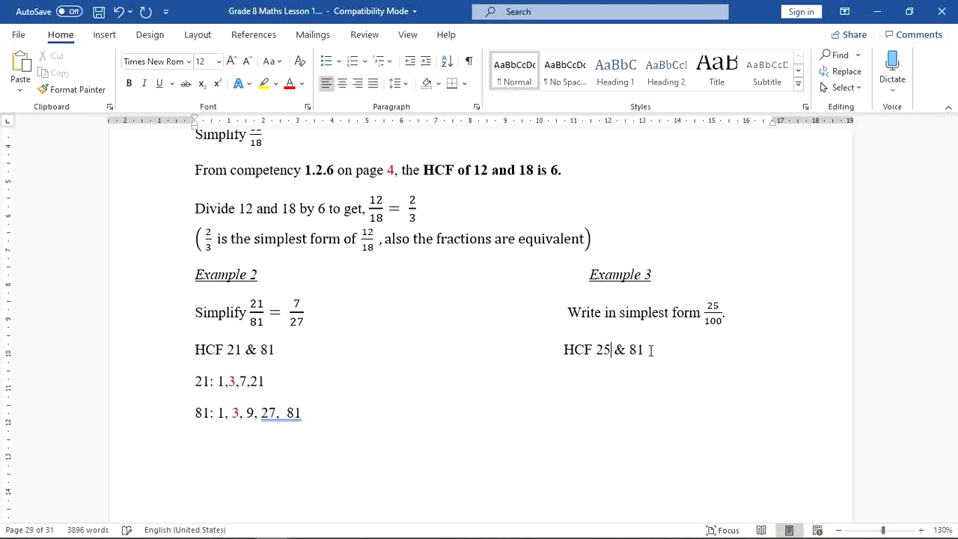
click(648, 350)
key(BackSpace)
key(BackSpace)
text(100 is 25)
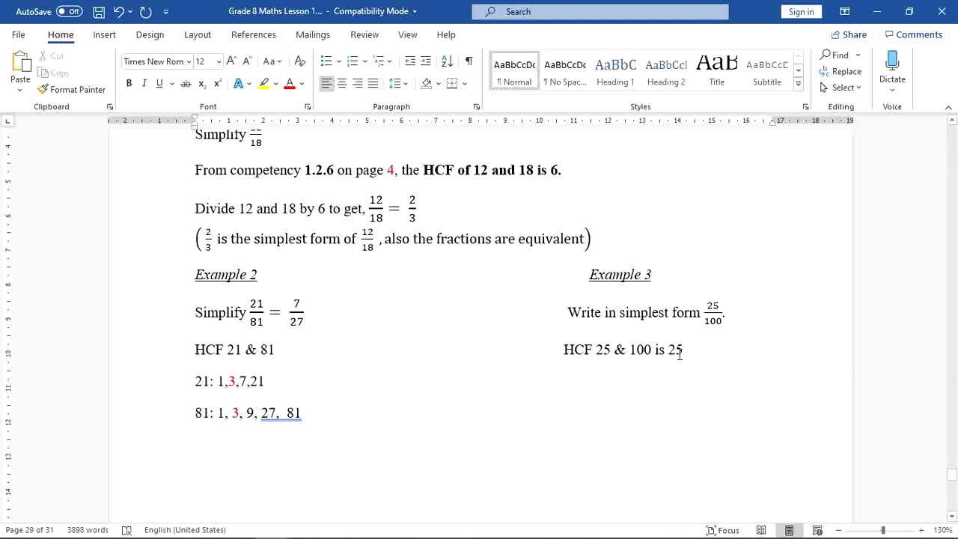
drag(668, 349, 684, 350)
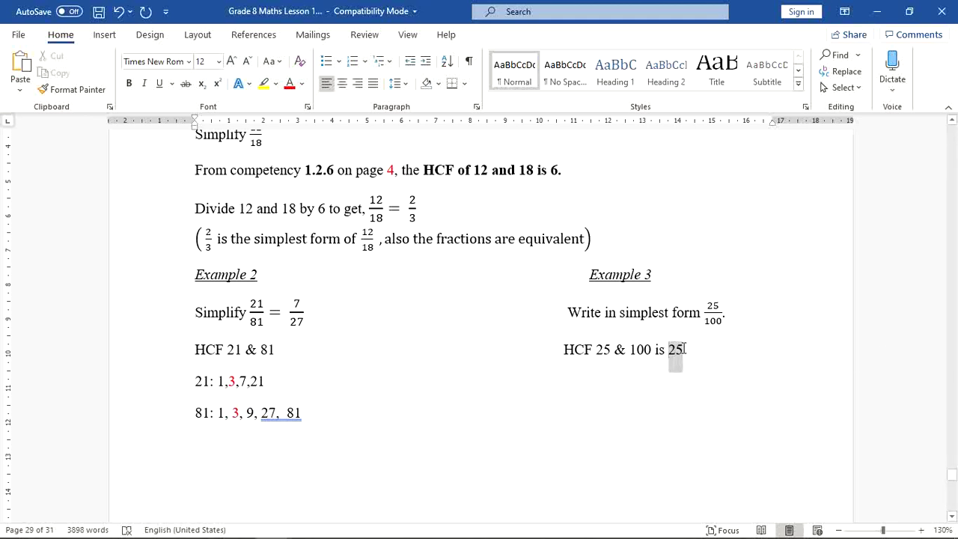
click(291, 84)
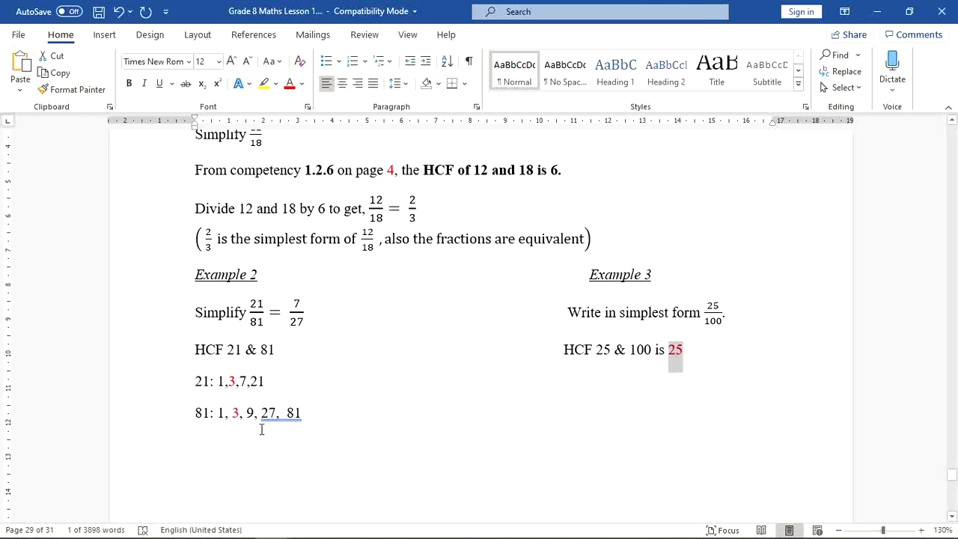
Add an equals sign after the fraction 25/100 inside the Example 3 equation
click(701, 364)
click(721, 318)
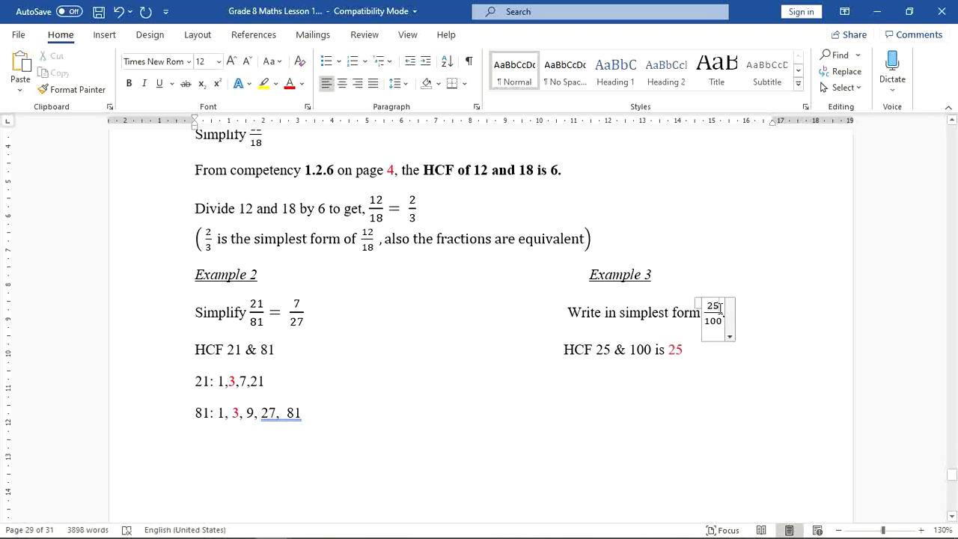
click(723, 310)
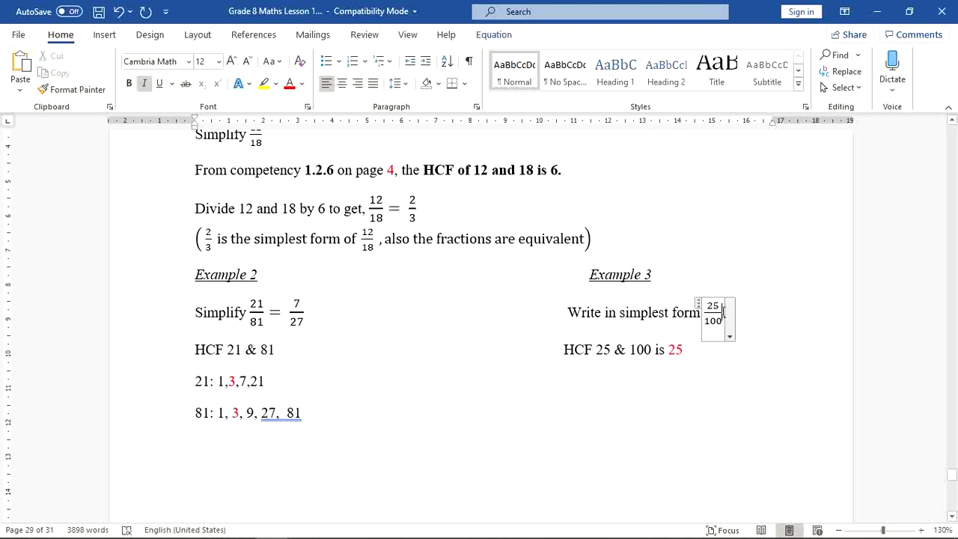
key(Right)
text(=)
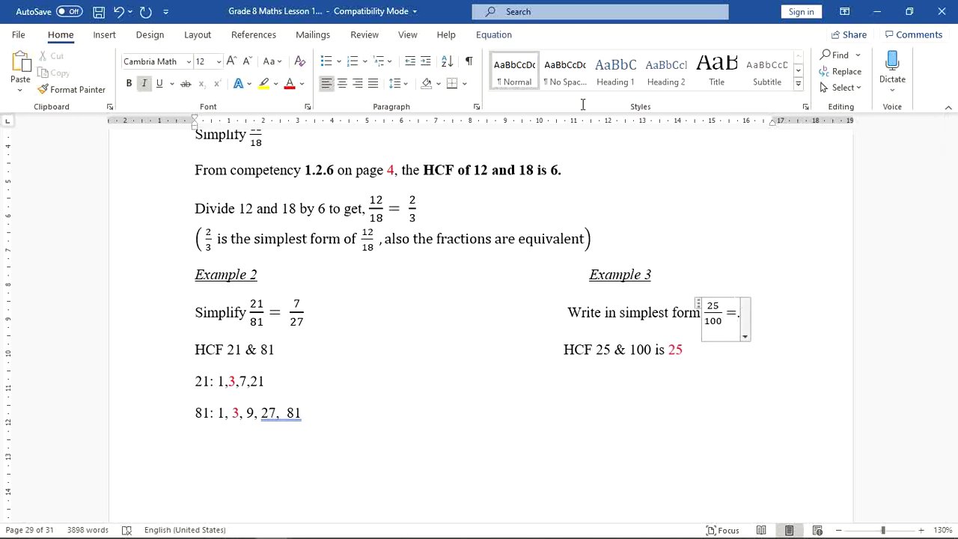
Insert the stacked fraction 1/4 after the equals sign in the Example 3 equation
click(104, 34)
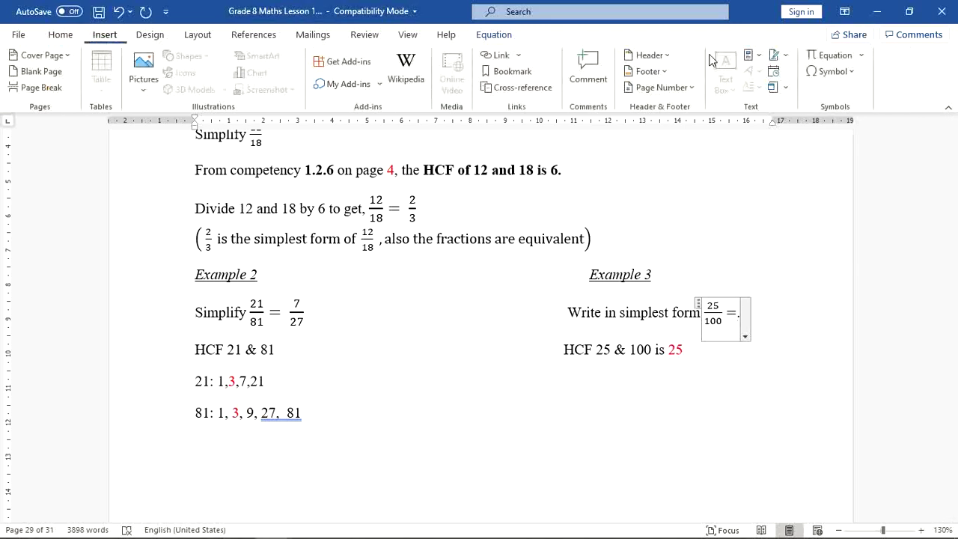
click(826, 57)
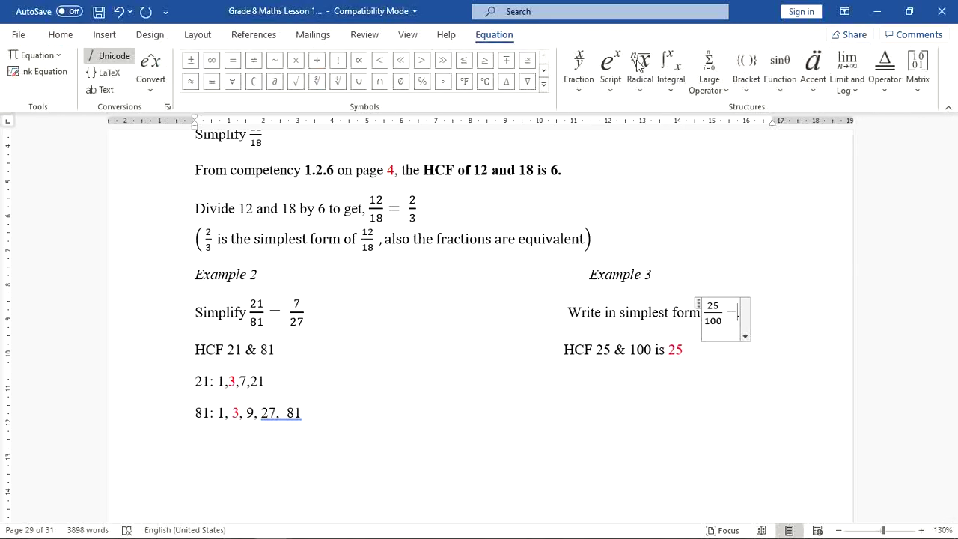
click(587, 64)
click(589, 151)
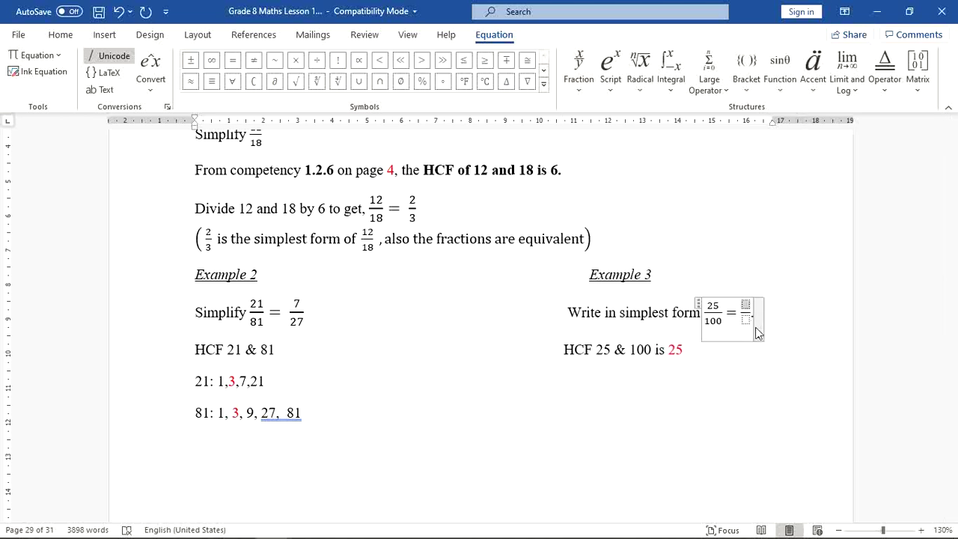
text(1)
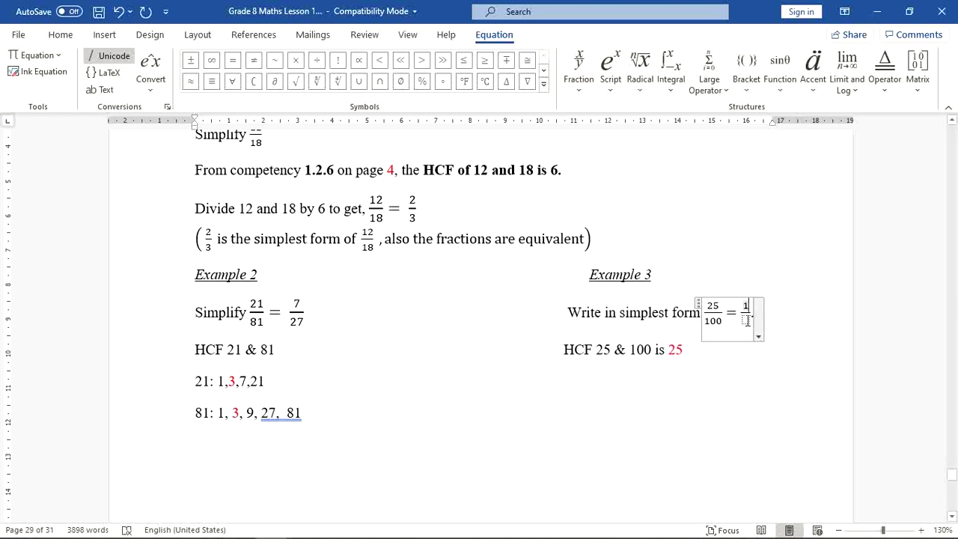
click(746, 320)
text(4)
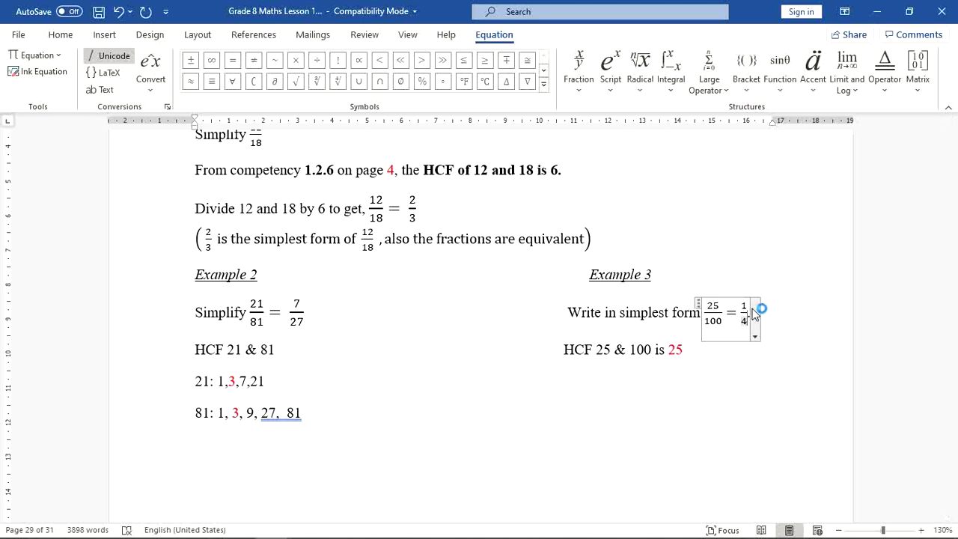
click(704, 358)
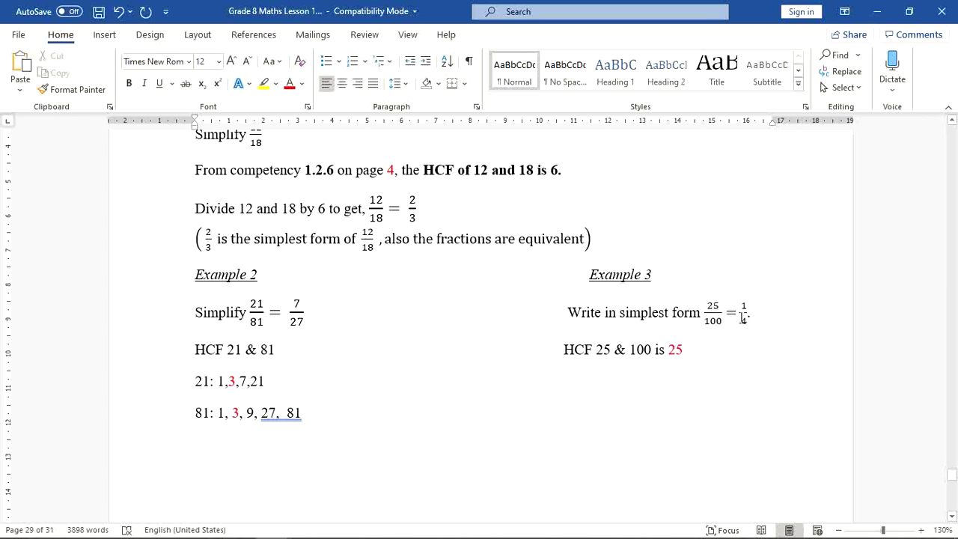
Set the font size of the Example 3 equation 25/100 = 1/4 to 16
click(744, 312)
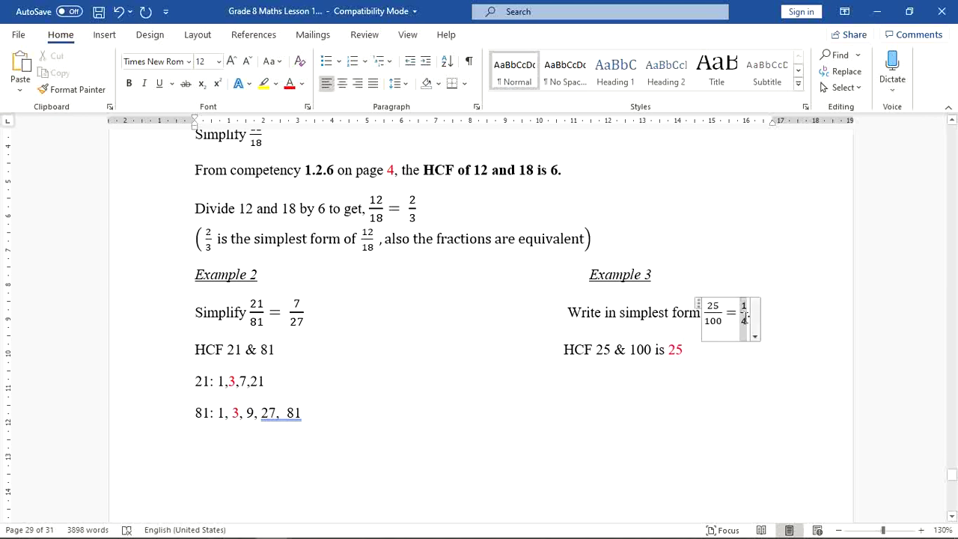
click(222, 66)
click(208, 184)
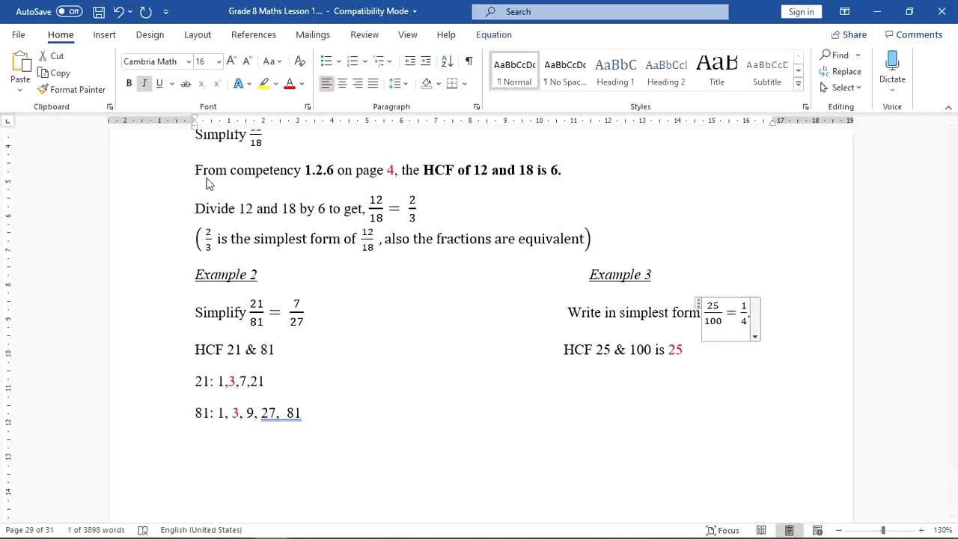
click(782, 392)
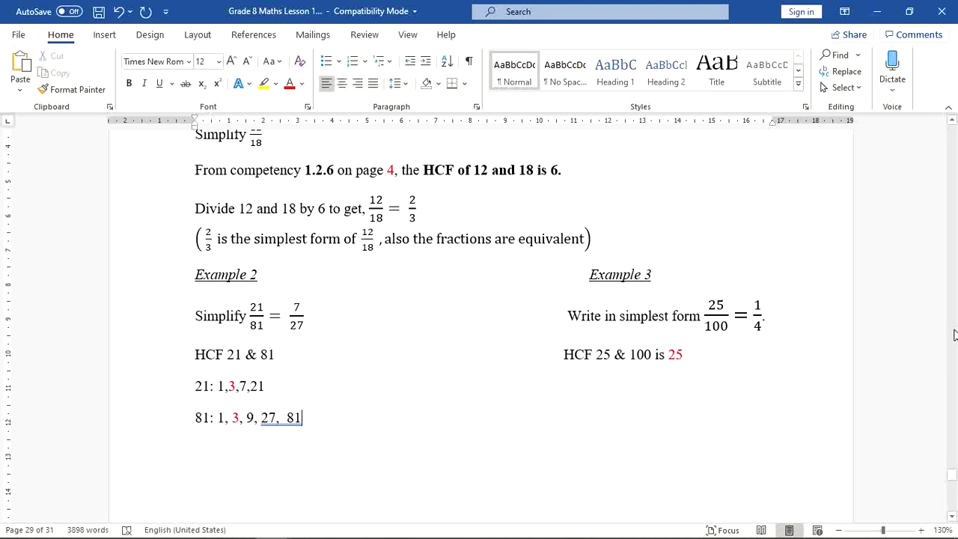
In section 1.5.2, add a bullet reading "Example:" below the point "Equivalent fractions simplify to the same fraction."
click(953, 516)
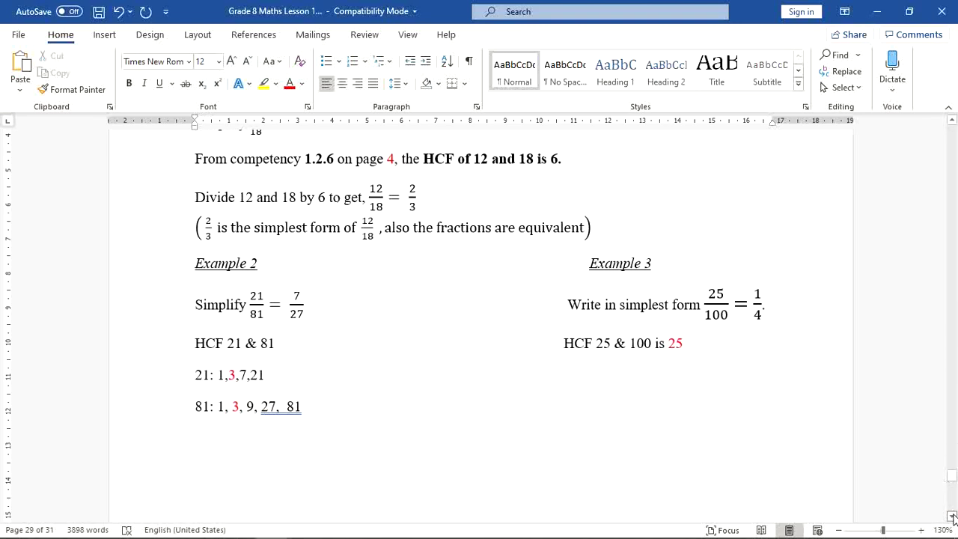
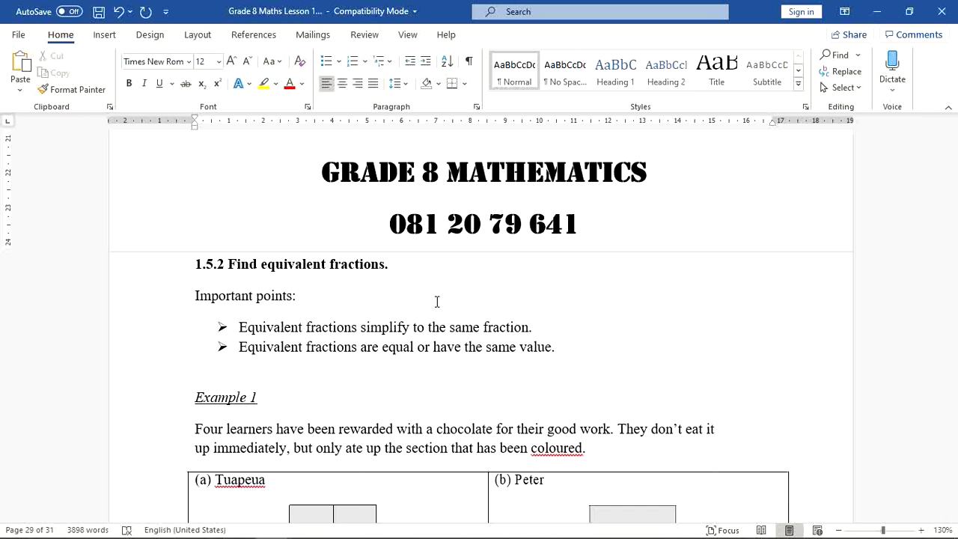
click(437, 301)
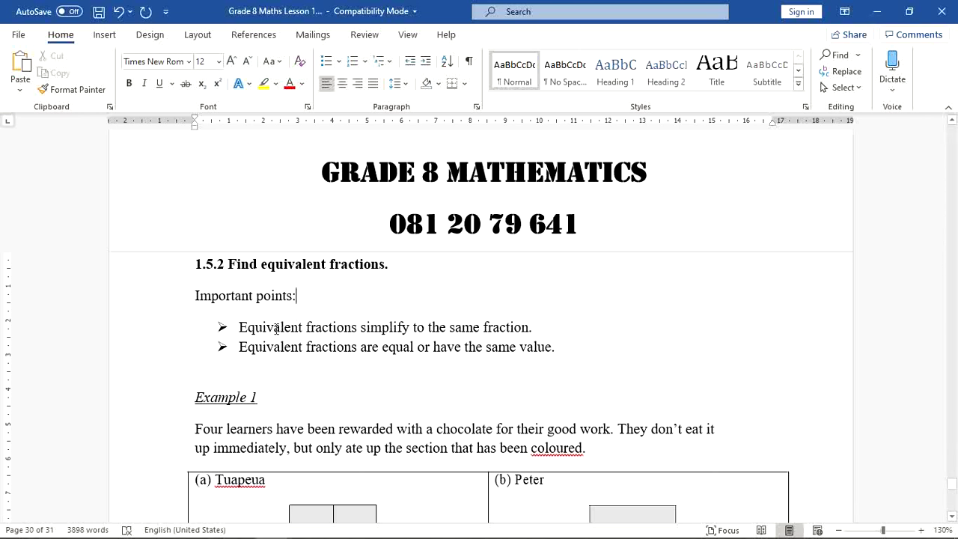
drag(238, 327, 536, 329)
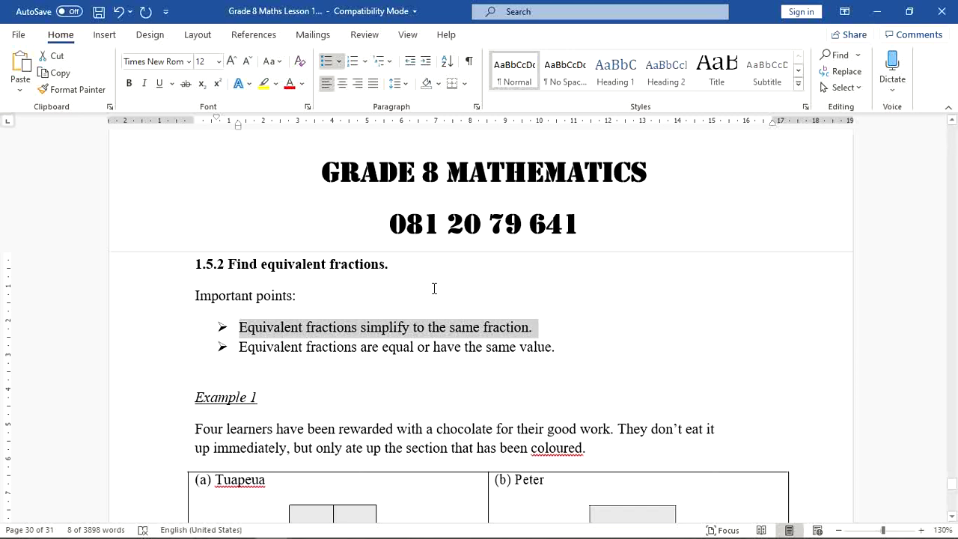
triple_click(552, 330)
click(552, 330)
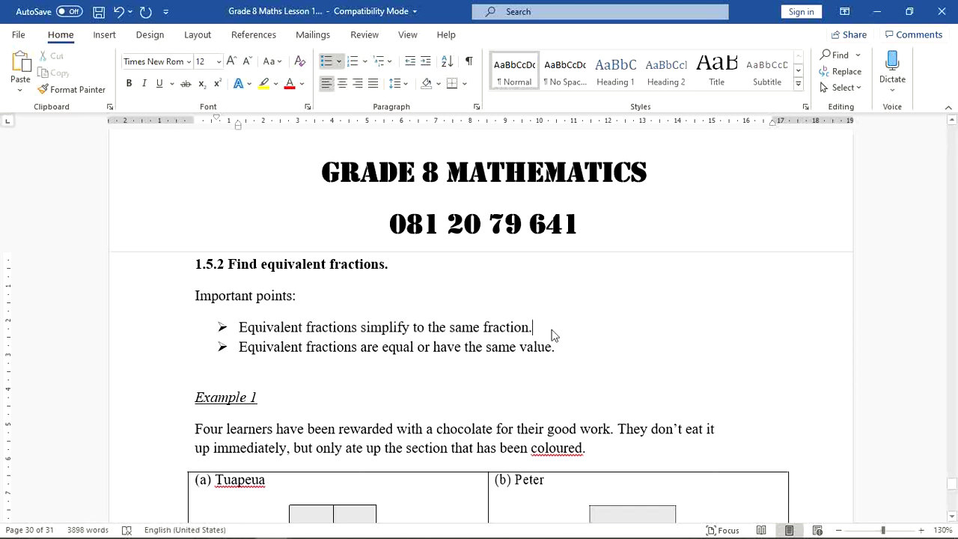
key(Return)
text(Example)
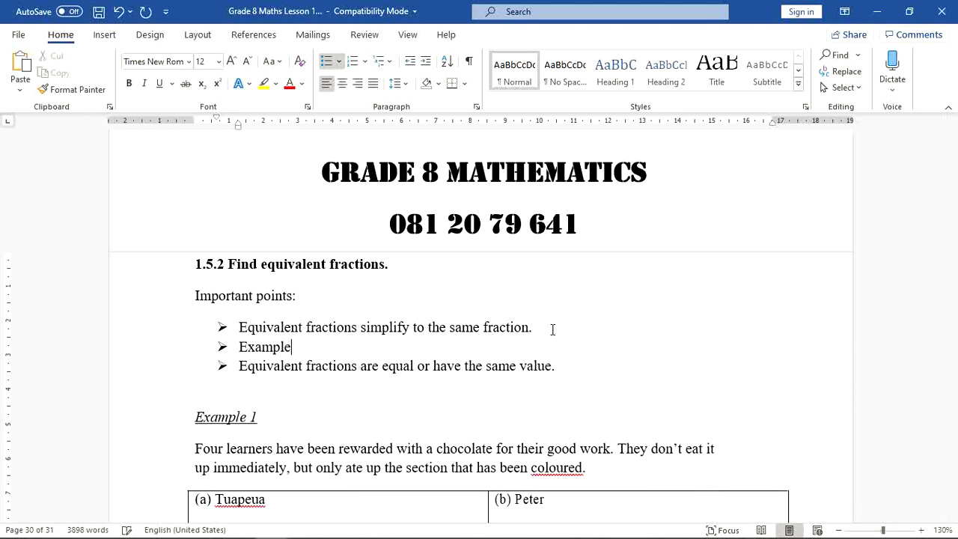
text(:)
Insert an equation with the stacked fraction 2/8 after "Example:" in the new bullet
click(105, 35)
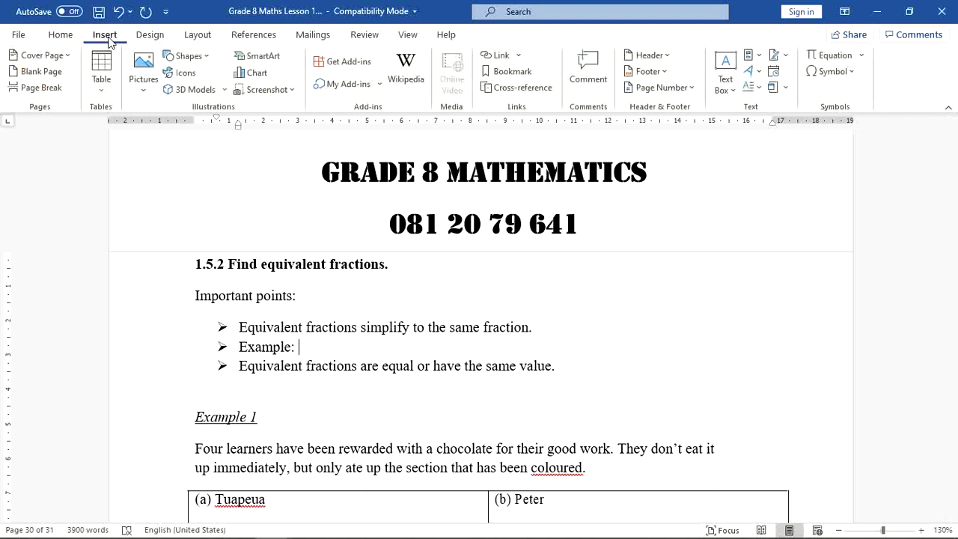
click(828, 56)
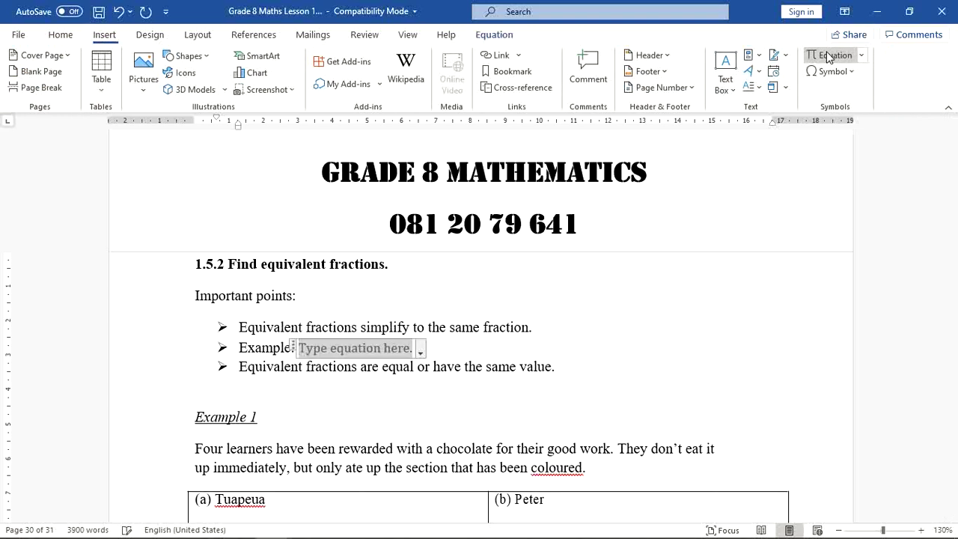
click(578, 69)
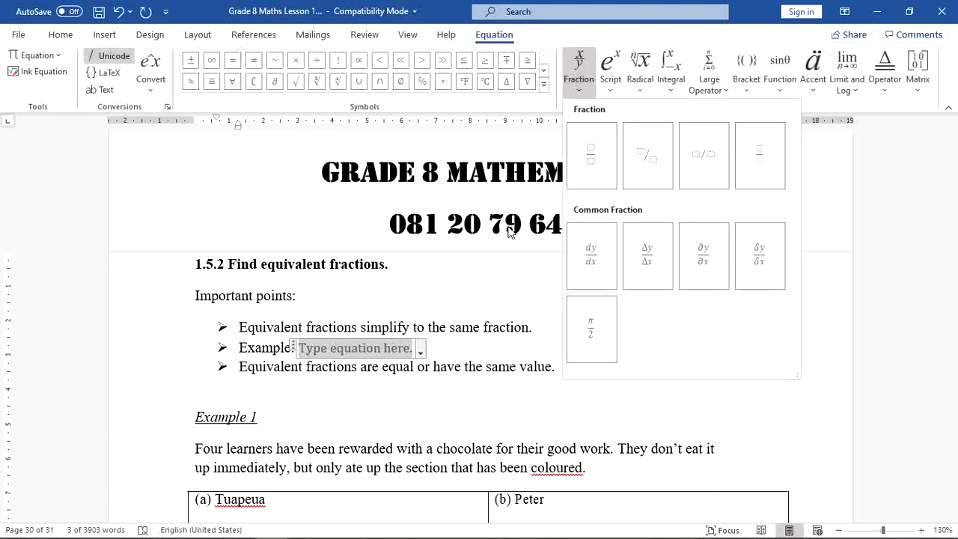
click(591, 156)
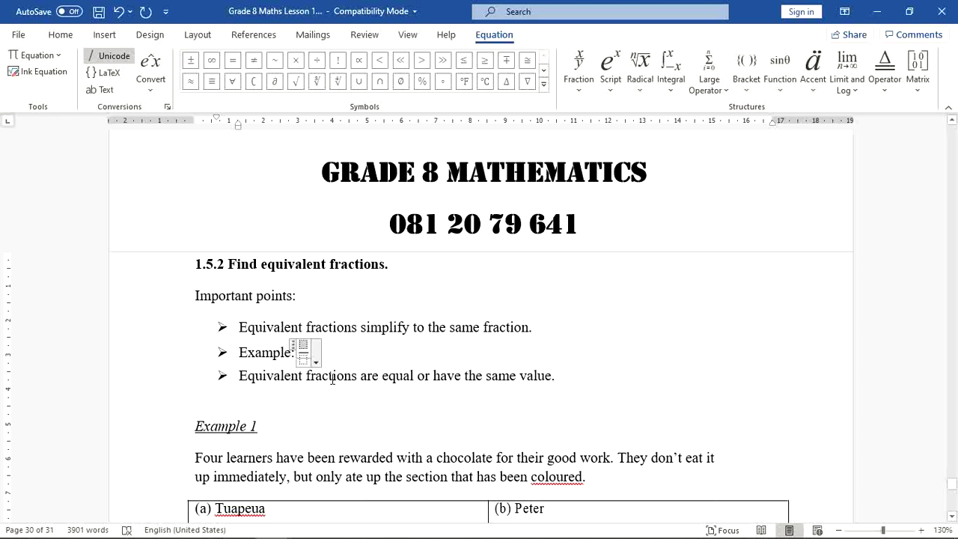
click(303, 347)
text(2)
click(303, 357)
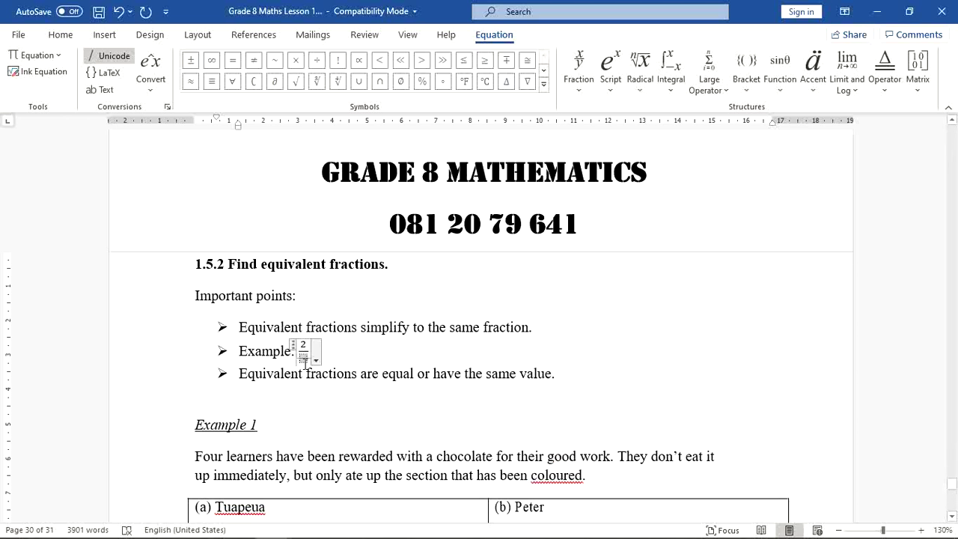
text(8)
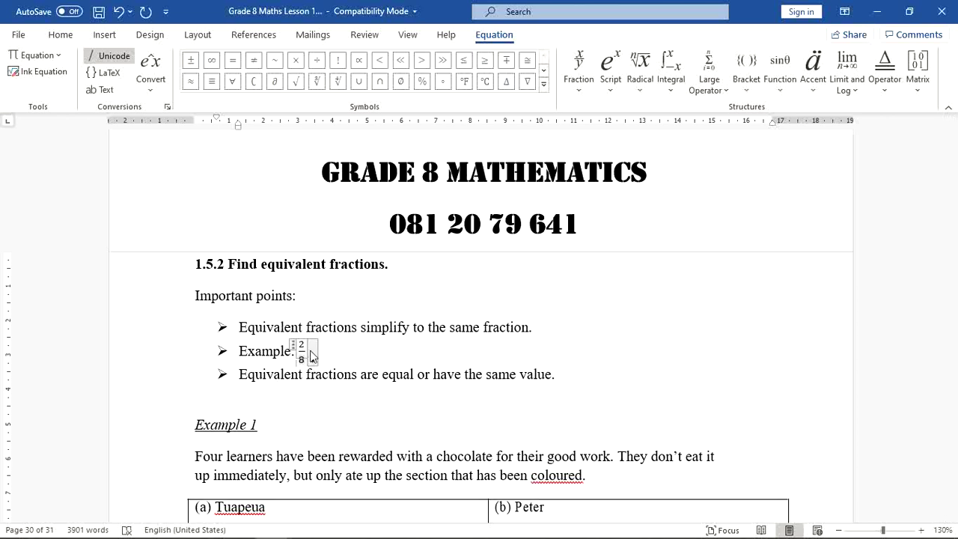
Extend the bullet's equation with the word "and" followed by the stacked fraction 10/40
click(313, 360)
click(325, 354)
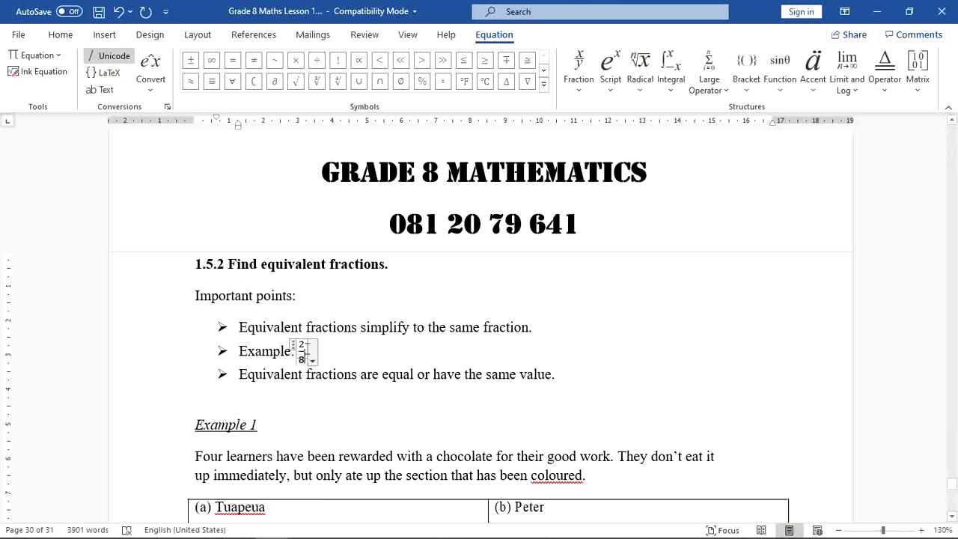
click(307, 346)
text(and)
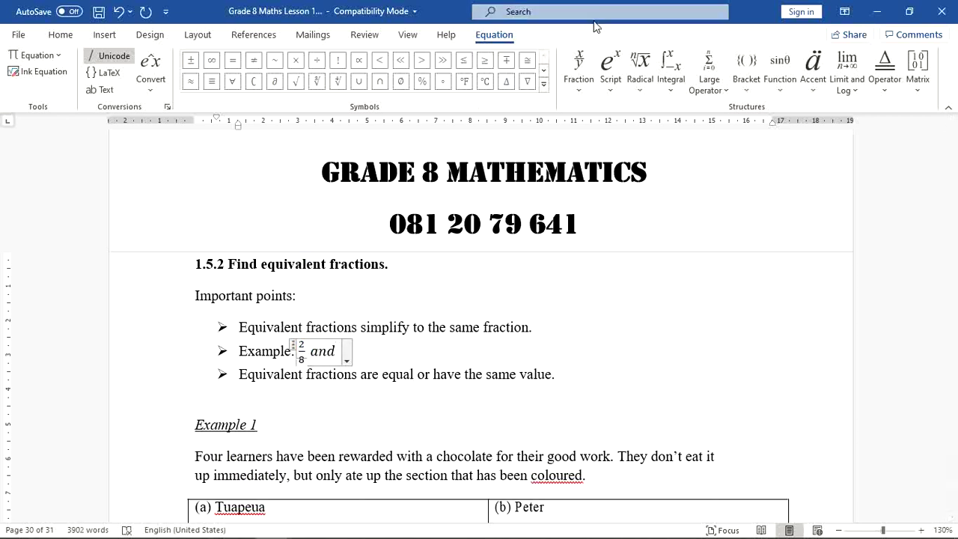
click(587, 55)
click(594, 158)
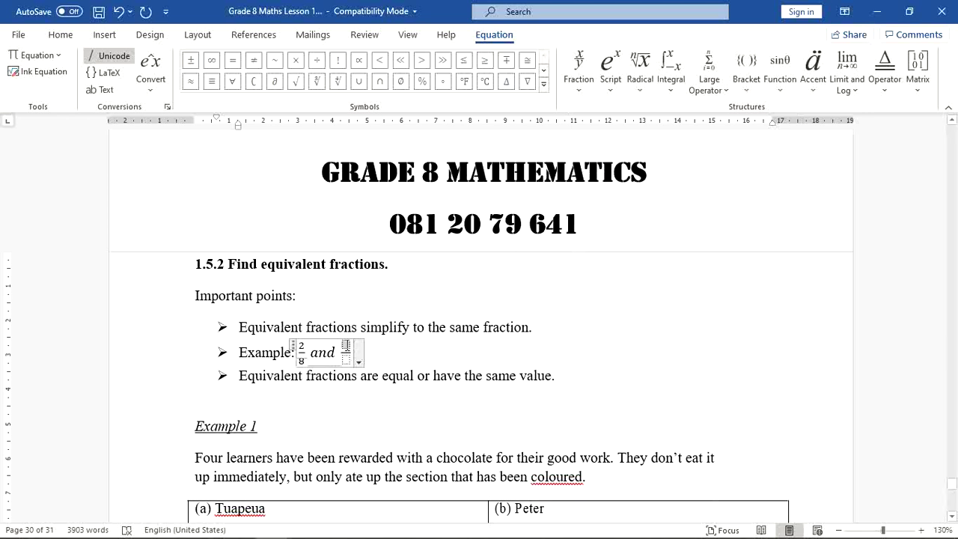
click(346, 345)
text(10)
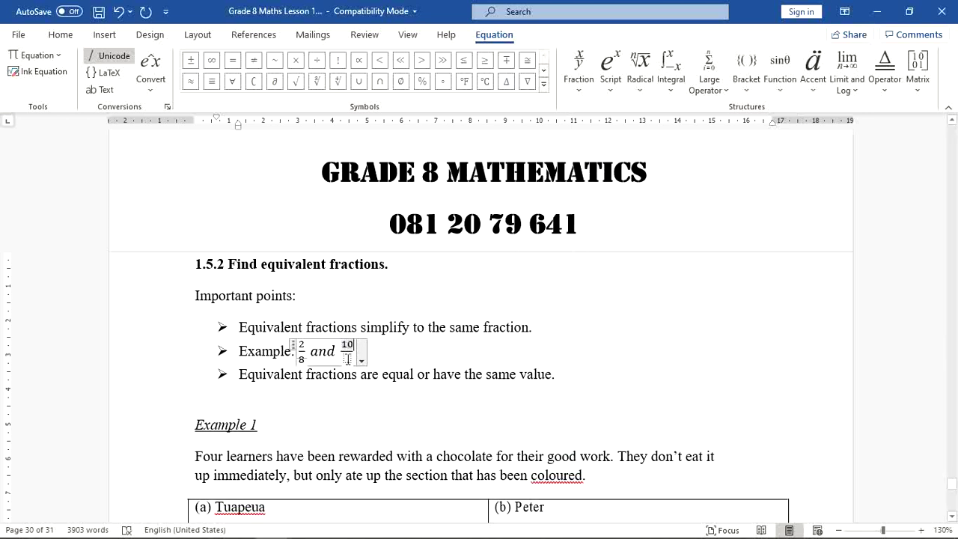
click(347, 360)
text(40)
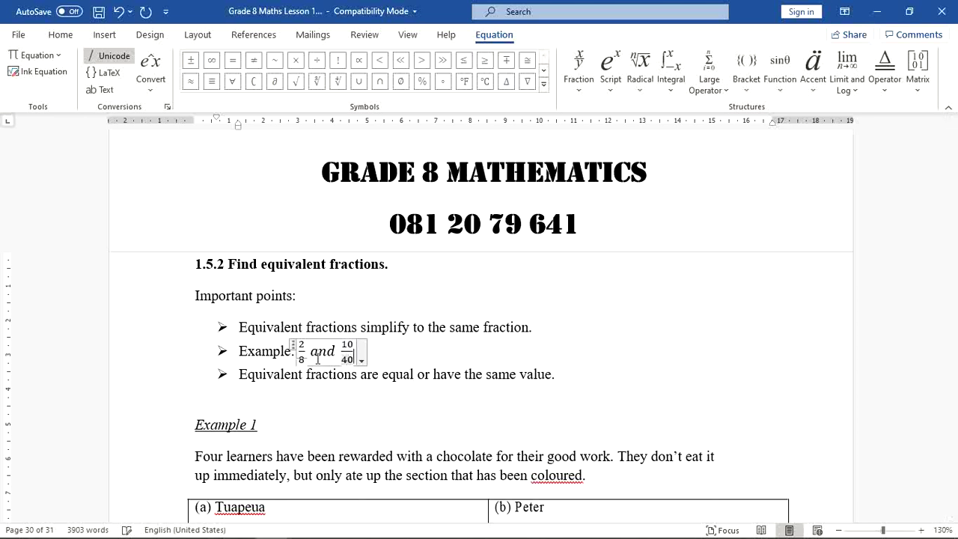
Set the font size of the whole equation "2/8 and 10/40" to 16
drag(299, 350, 354, 359)
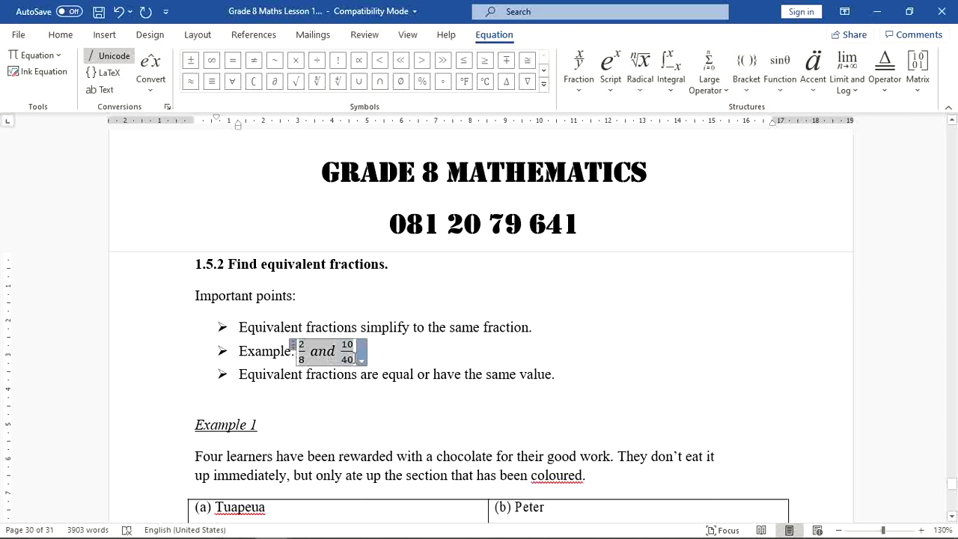
click(115, 40)
click(78, 41)
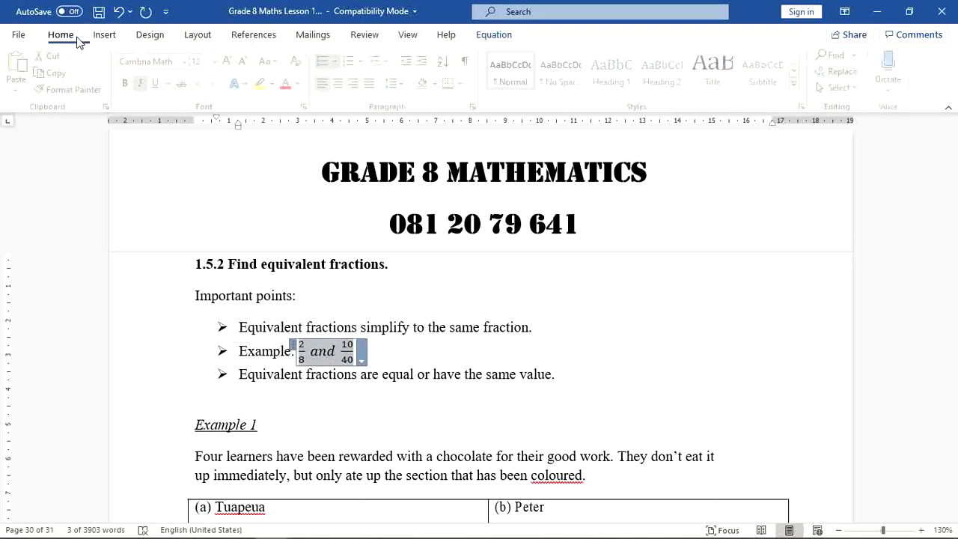
click(219, 63)
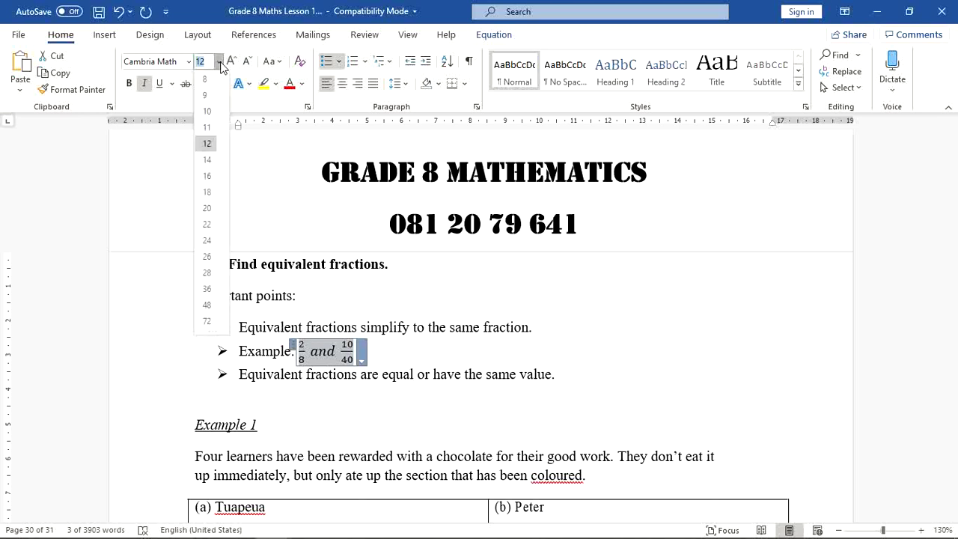
click(208, 176)
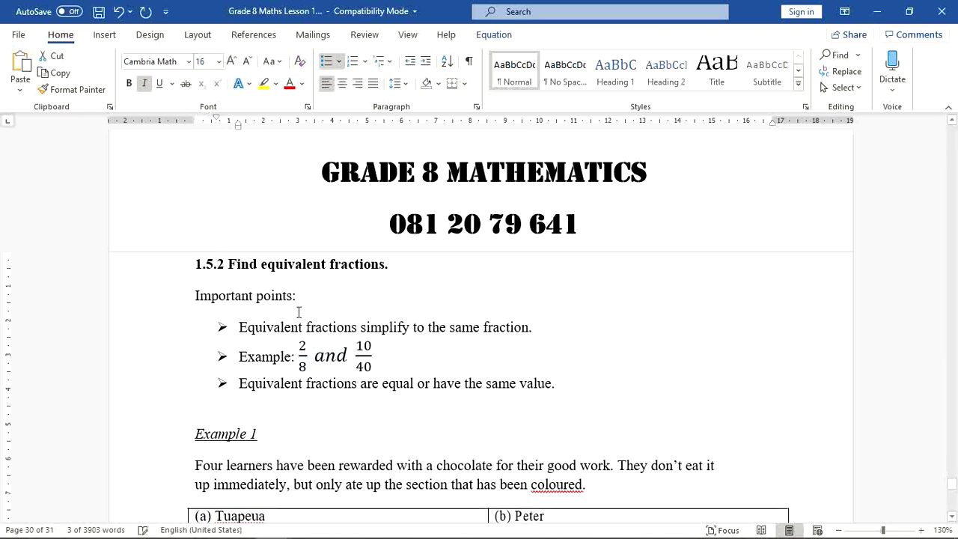
click(383, 364)
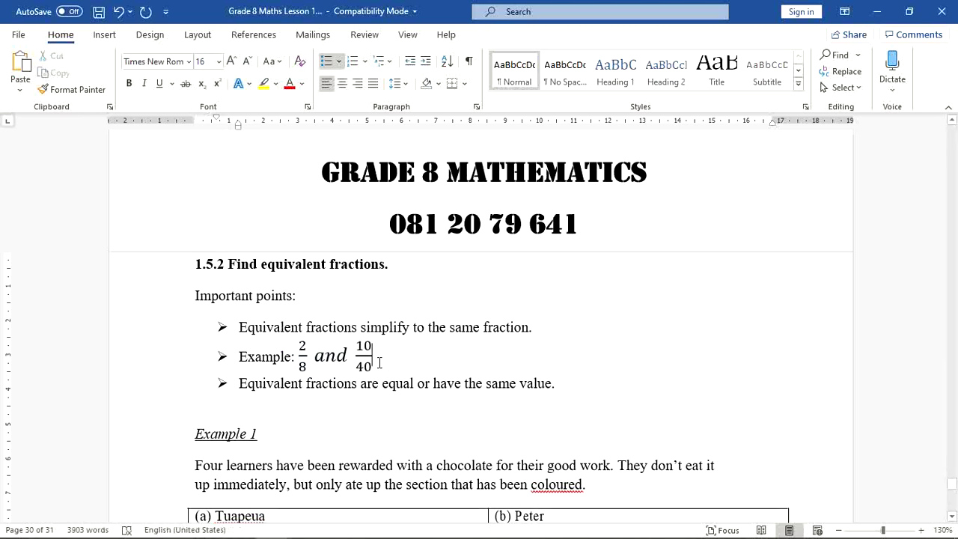
double_click(303, 346)
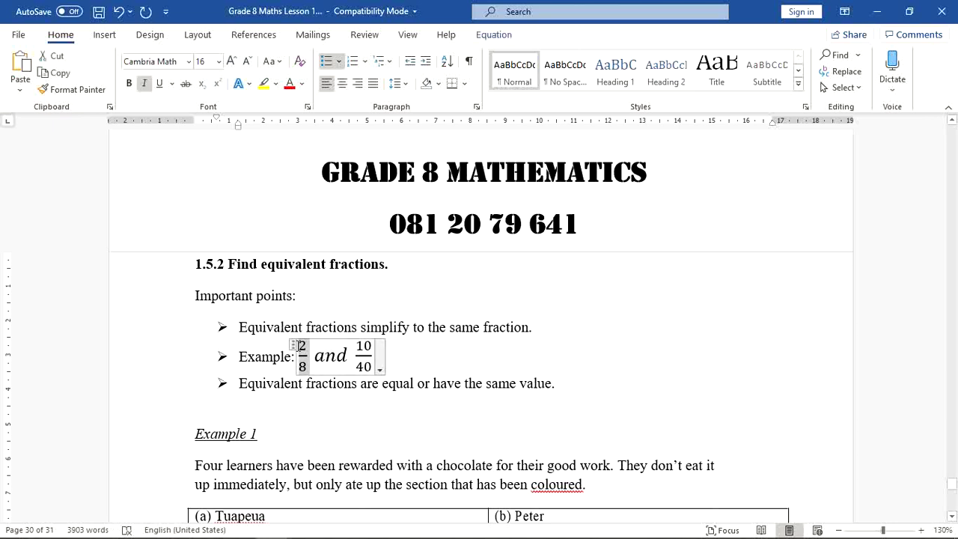
click(306, 357)
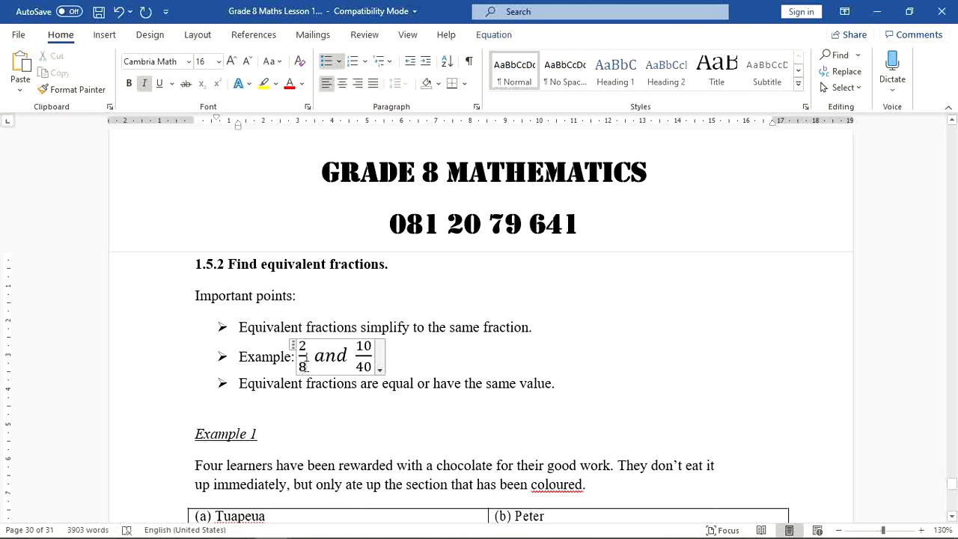
double_click(361, 346)
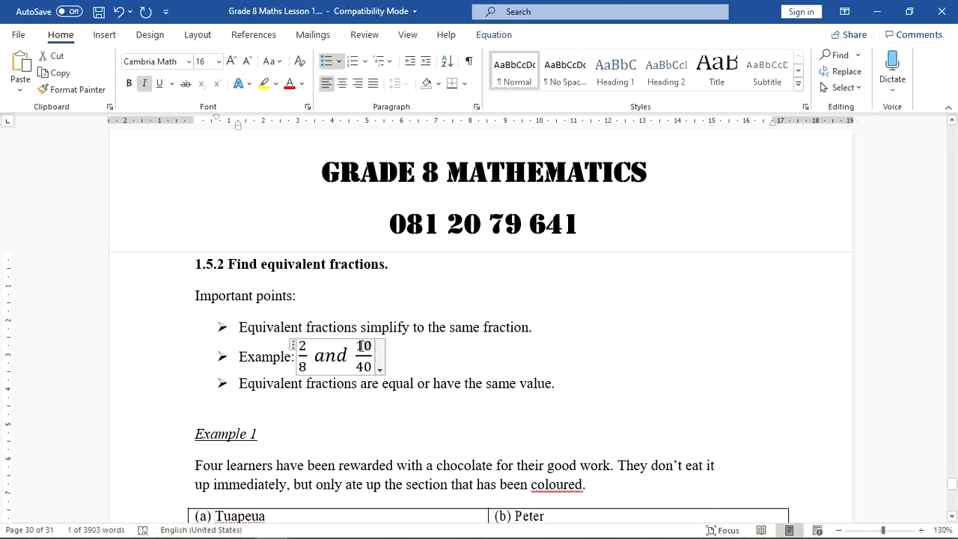
double_click(367, 367)
Continue the example bullet's equation after the fraction 10/40 with the words "are equivalent"
click(383, 358)
click(381, 365)
key(Escape)
click(373, 355)
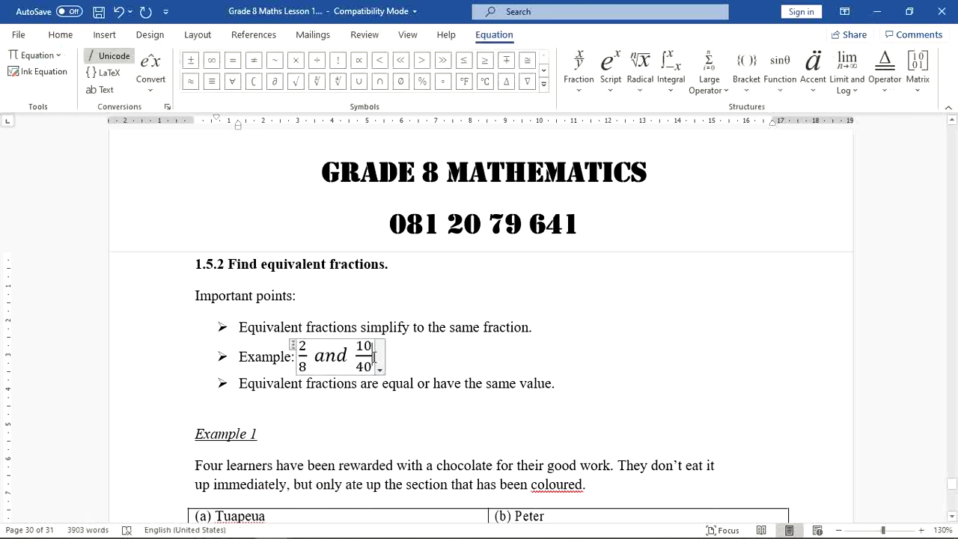
text(are)
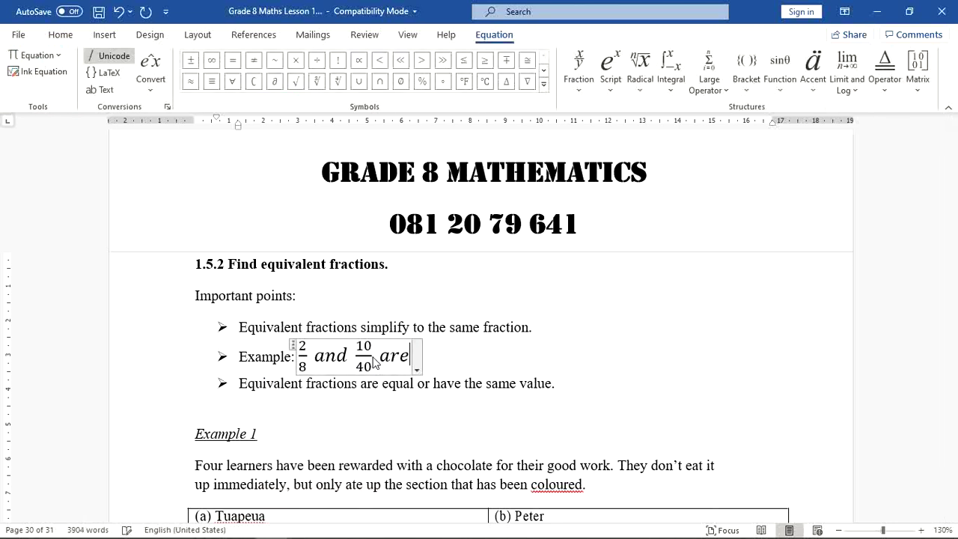
text( equivalent)
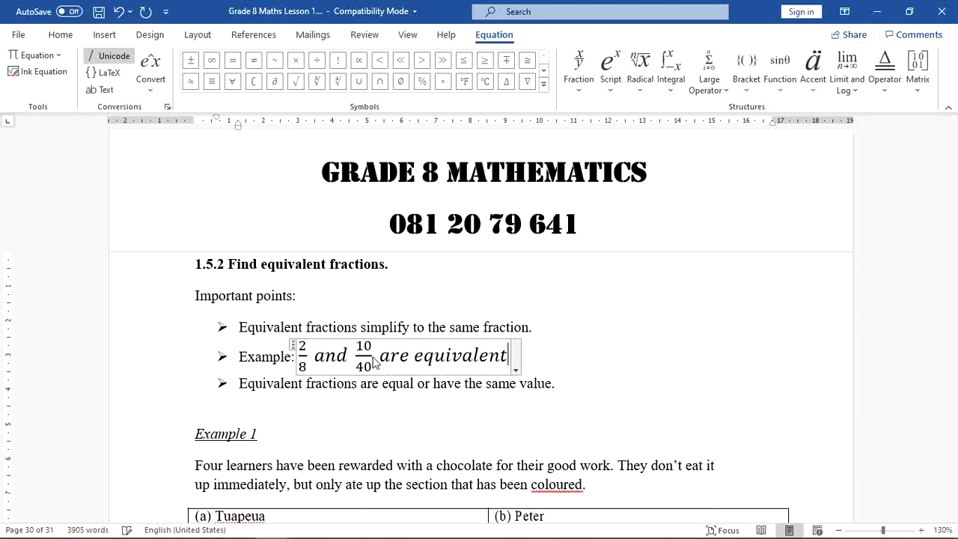
text( and they s)
key(BackSpace)
key(BackSpace)
key(BackSpace)
key(BackSpace)
key(BackSpace)
key(BackSpace)
key(BackSpace)
key(BackSpace)
key(BackSpace)
key(BackSpace)
Extend the example bullet's equation with the words "because they simplify to" after "are equivalent"
text(because )
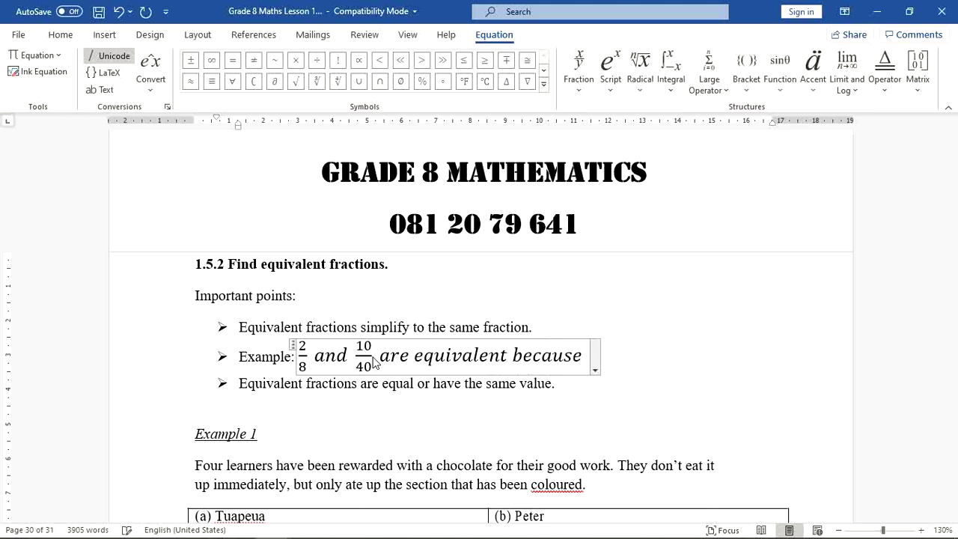
text(they simpl)
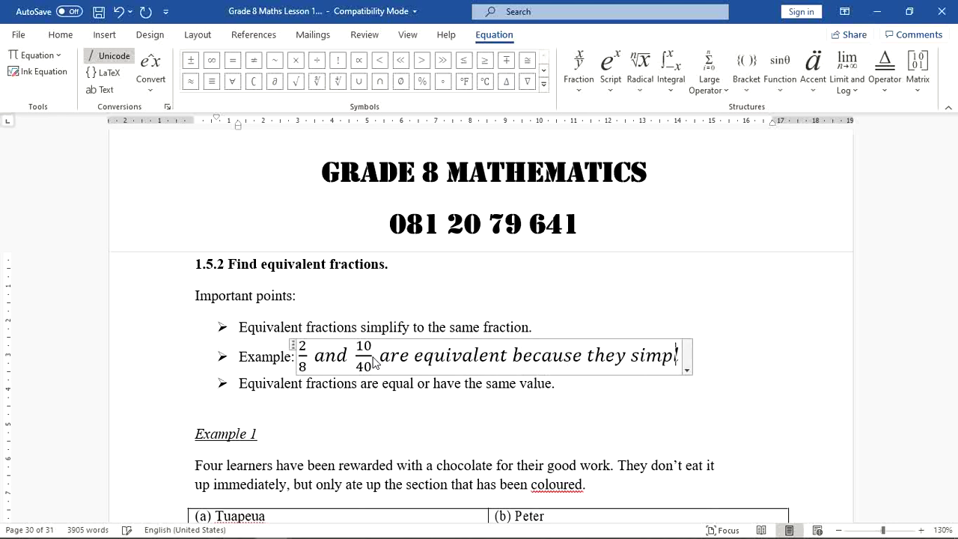
text(ify to)
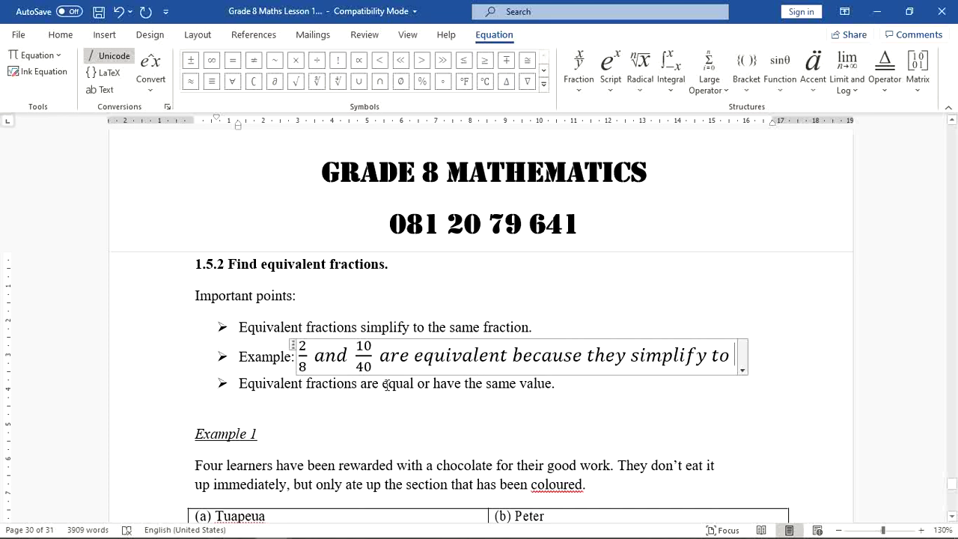
Set the font size of the example bullet's equation to 12
drag(387, 368, 729, 364)
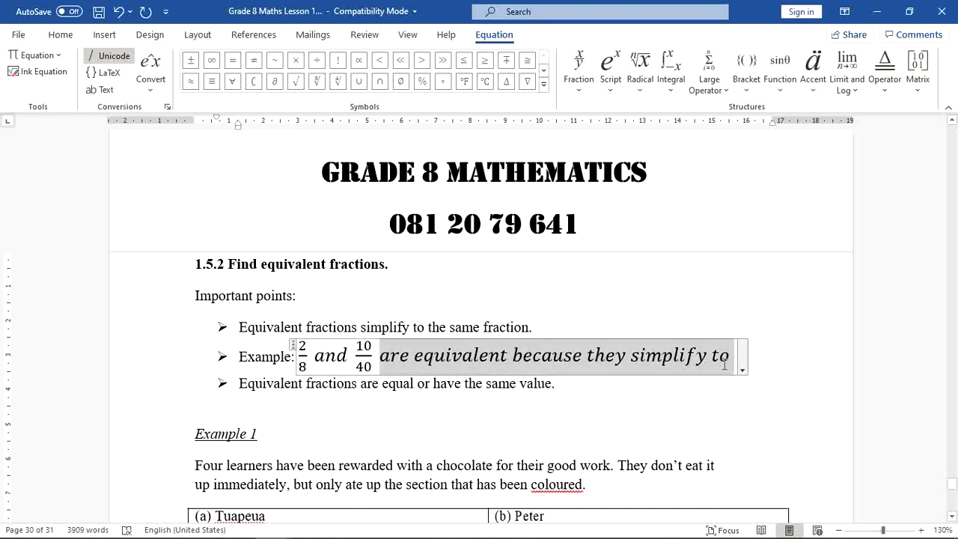
click(61, 35)
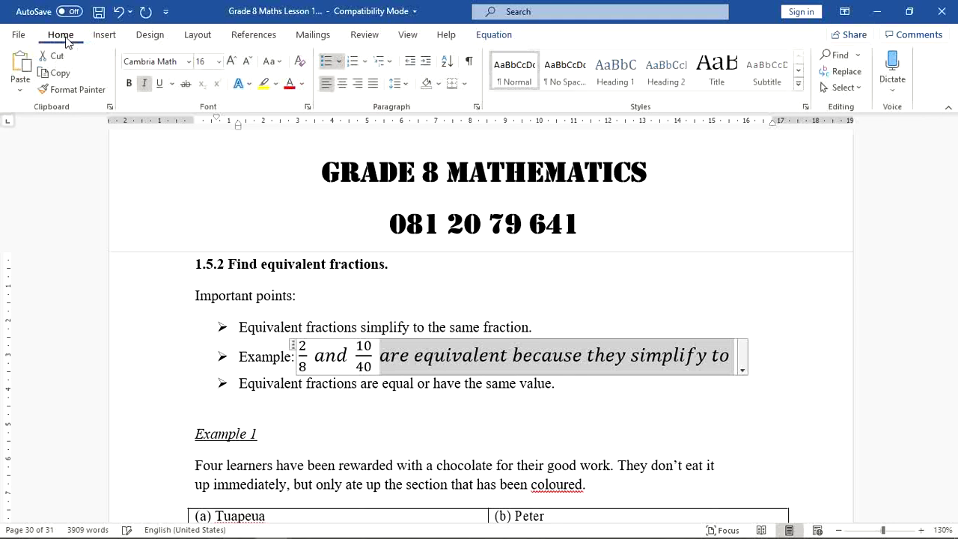
click(218, 61)
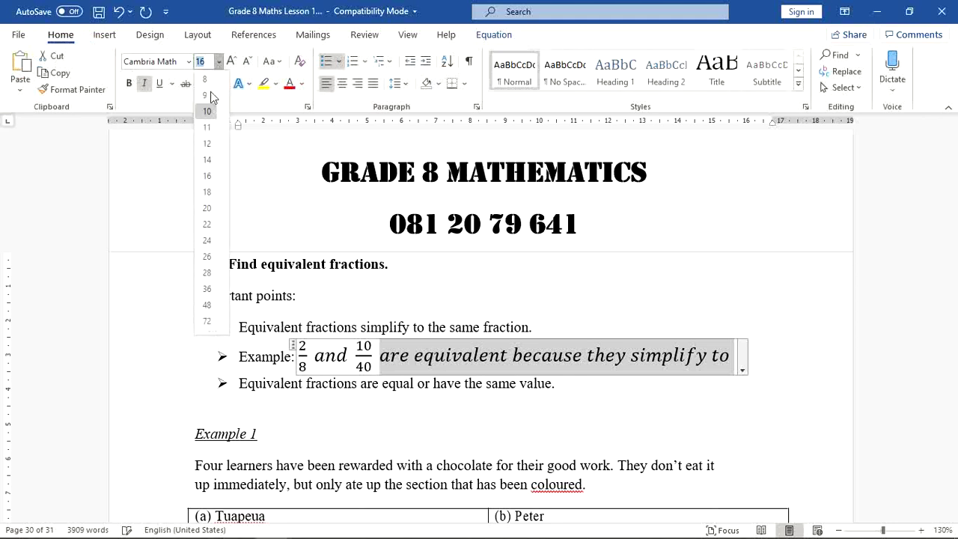
click(209, 144)
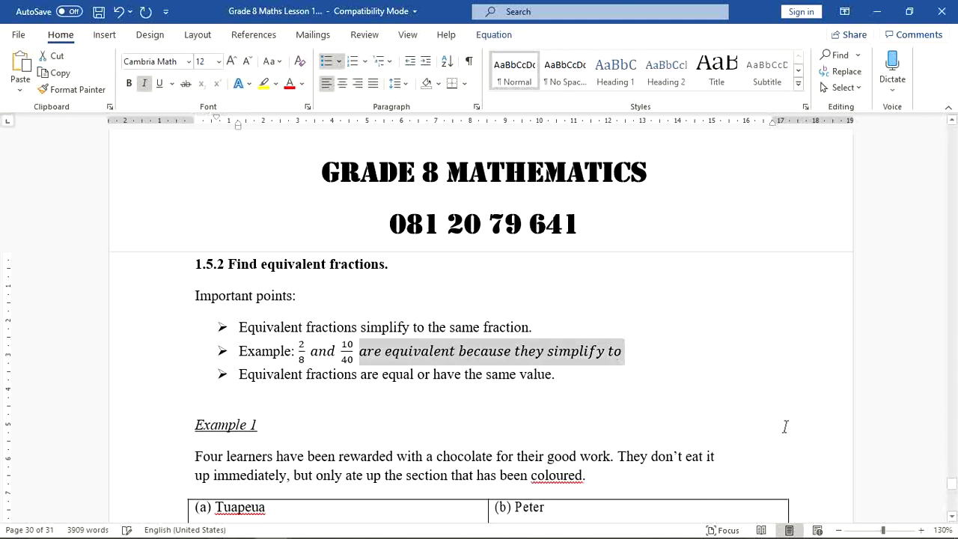
Add the stacked fraction 1/4 at the end of the example equation, after "simplify to"
click(630, 351)
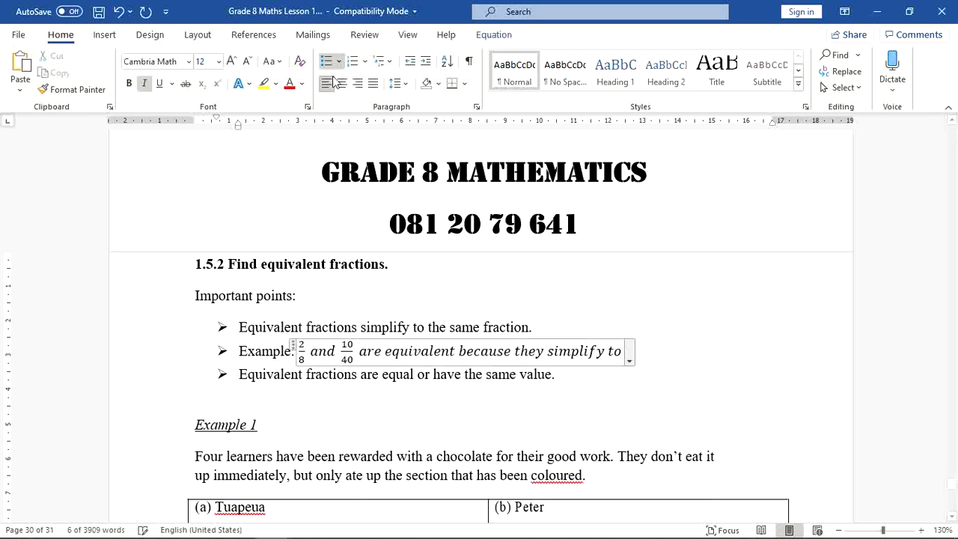
click(104, 34)
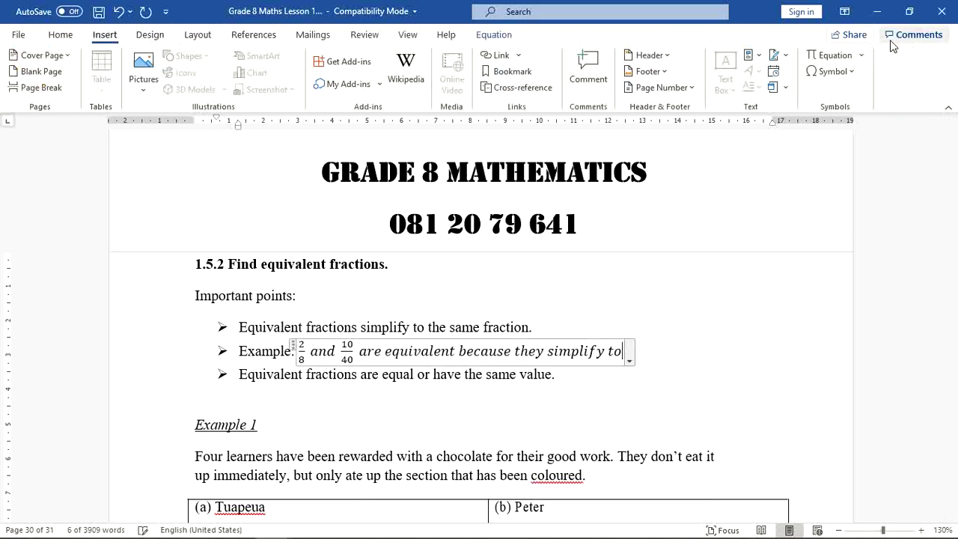
click(818, 57)
click(580, 64)
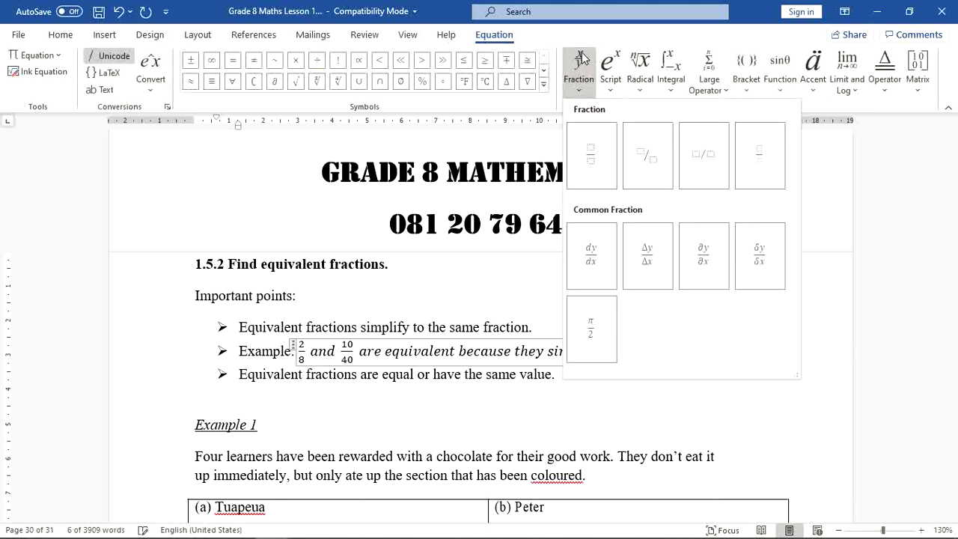
click(590, 155)
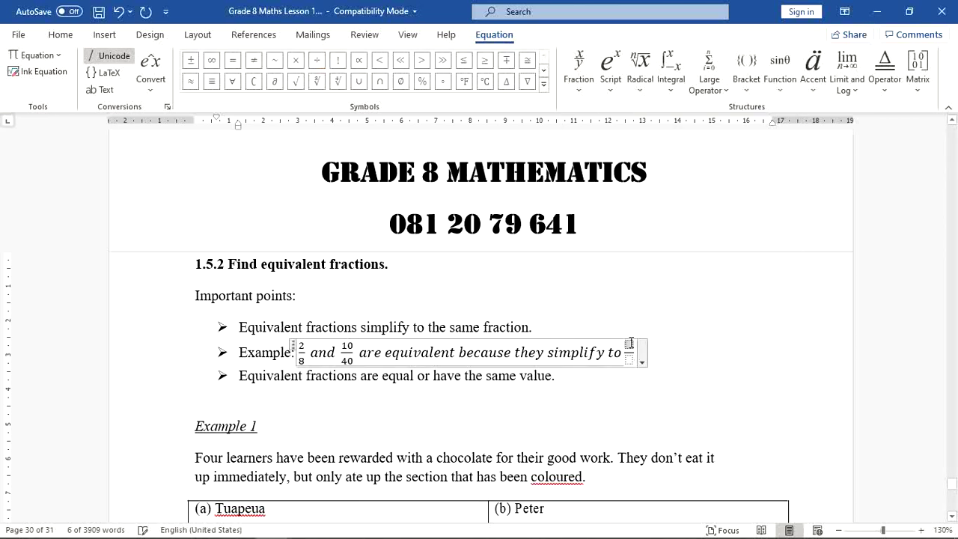
text(1)
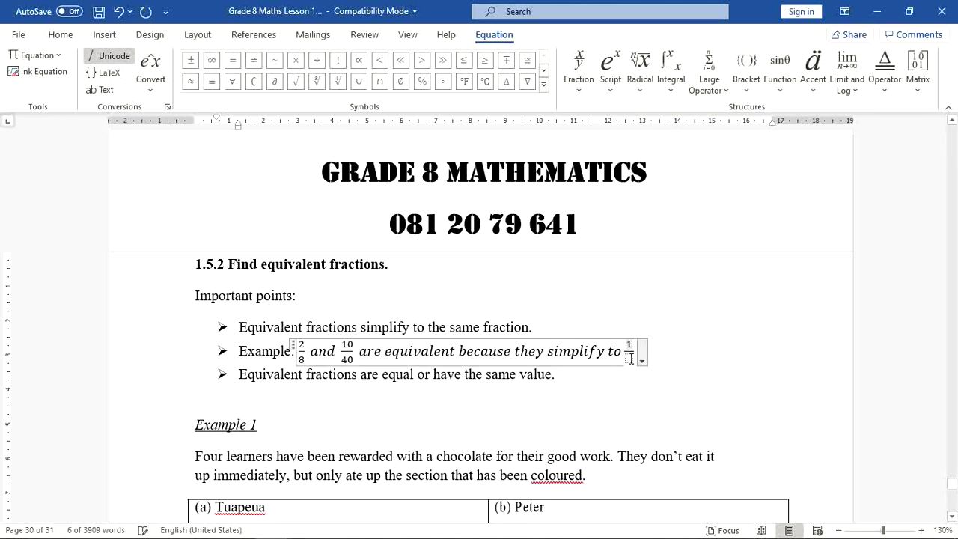
click(631, 358)
text(4)
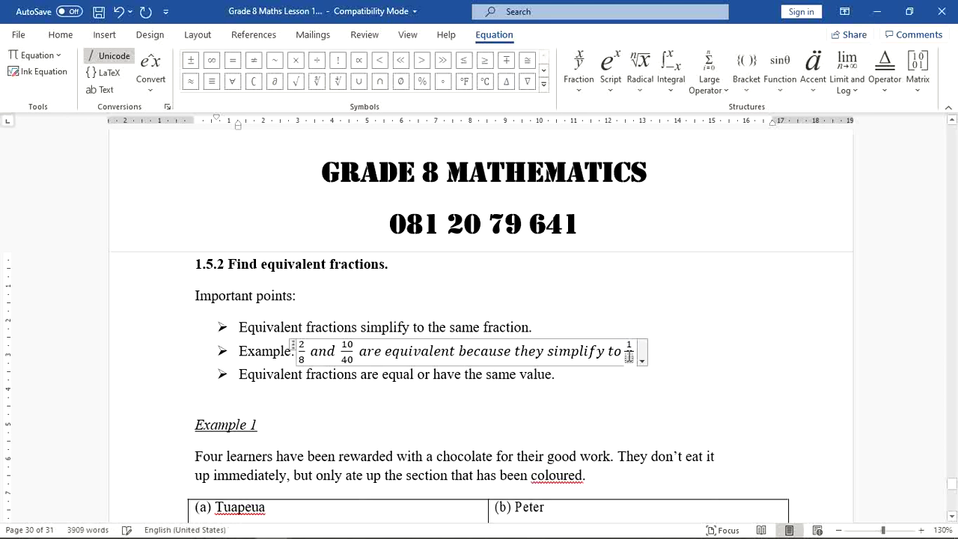
Colour the fraction 1/4 at the end of the example equation red
drag(628, 343, 628, 358)
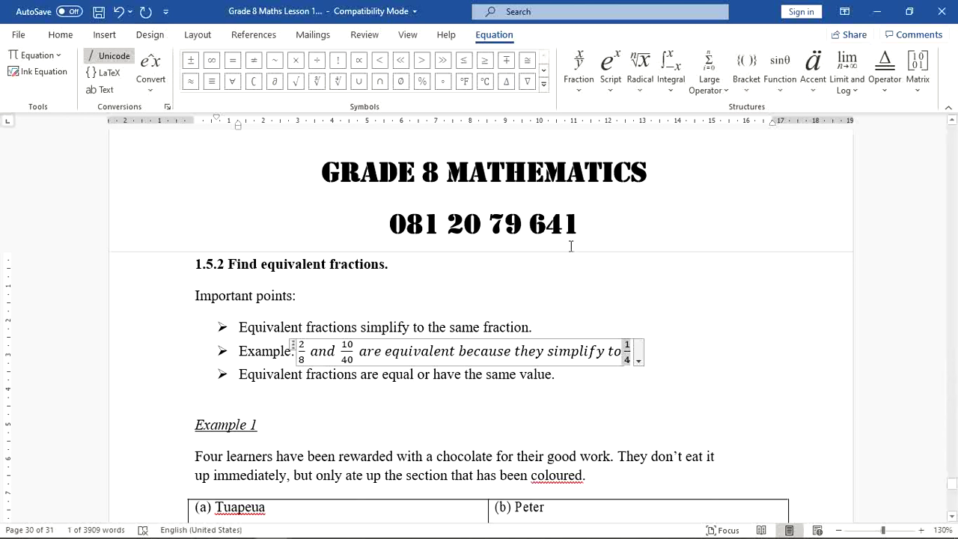
click(58, 36)
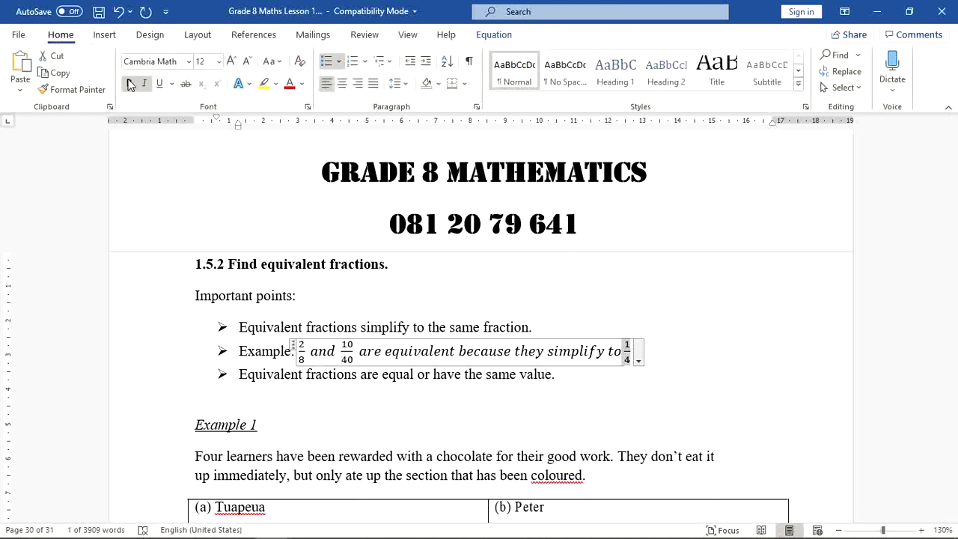
click(291, 85)
click(695, 453)
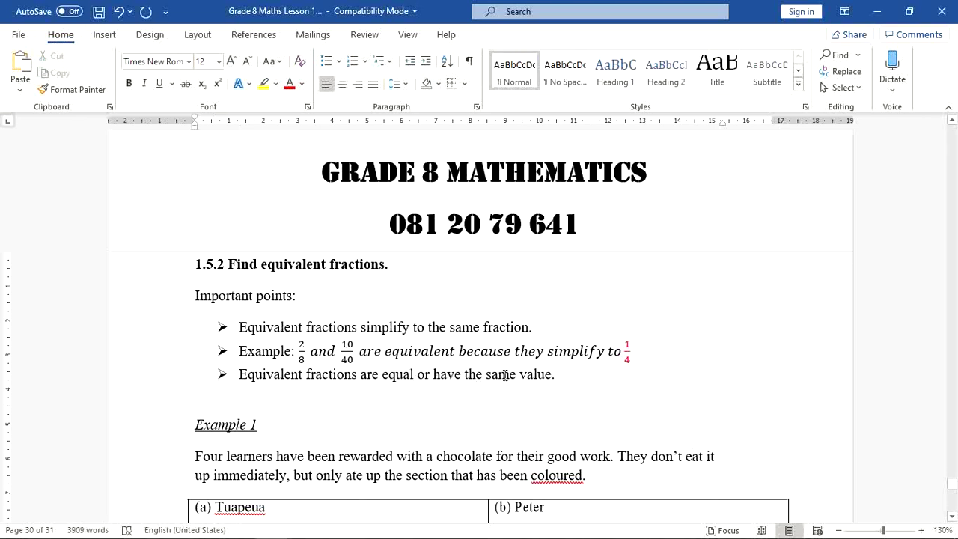
Review the equivalent fractions bullet, Example 1's chocolate problem with its four shaded diagrams, and questions 1.1 and 1.2
click(300, 345)
click(347, 352)
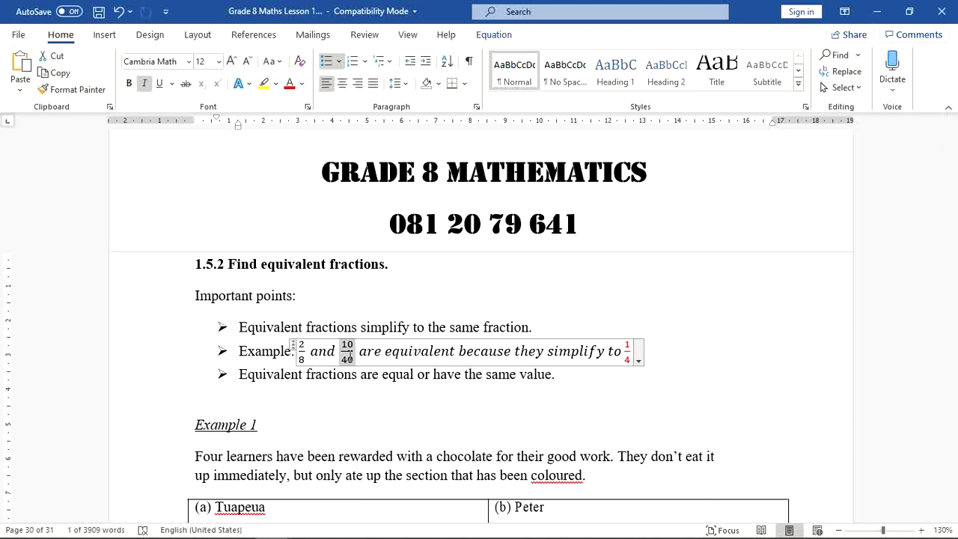
click(952, 518)
drag(952, 518, 951, 518)
drag(187, 195, 719, 203)
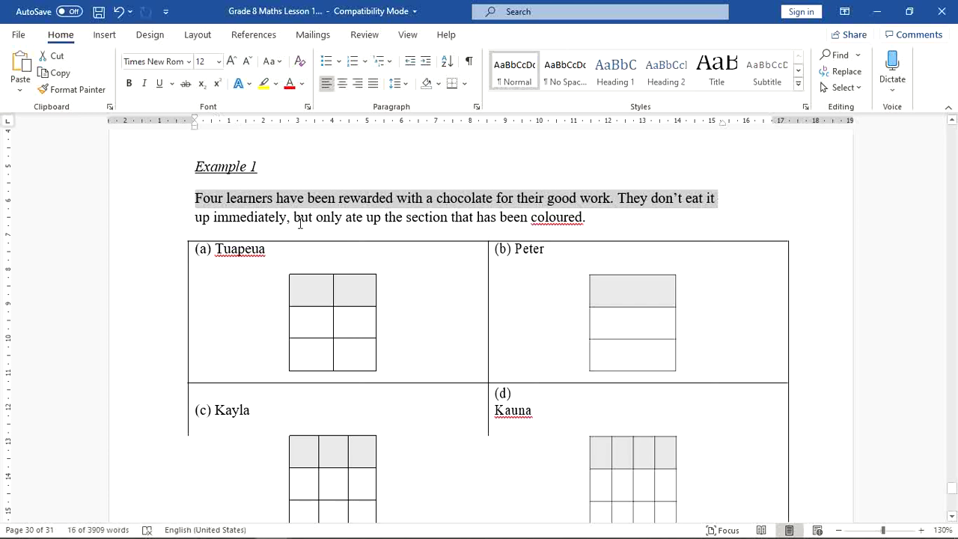
drag(294, 219, 572, 223)
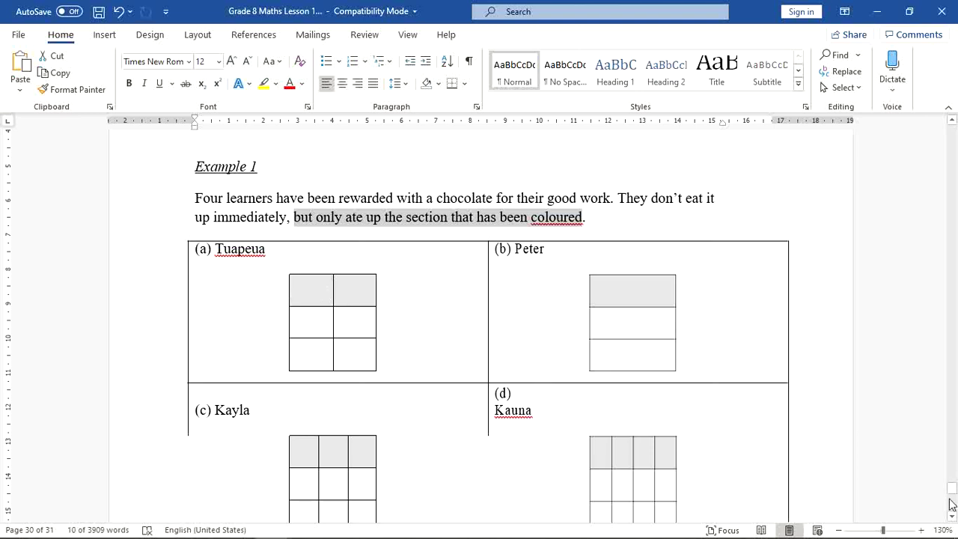
scroll(953, 520, down, 1)
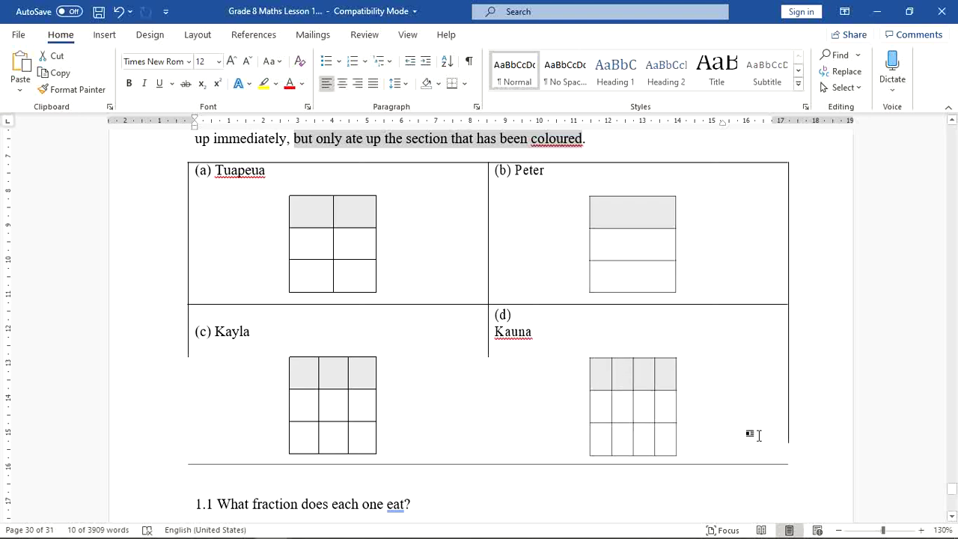
click(952, 520)
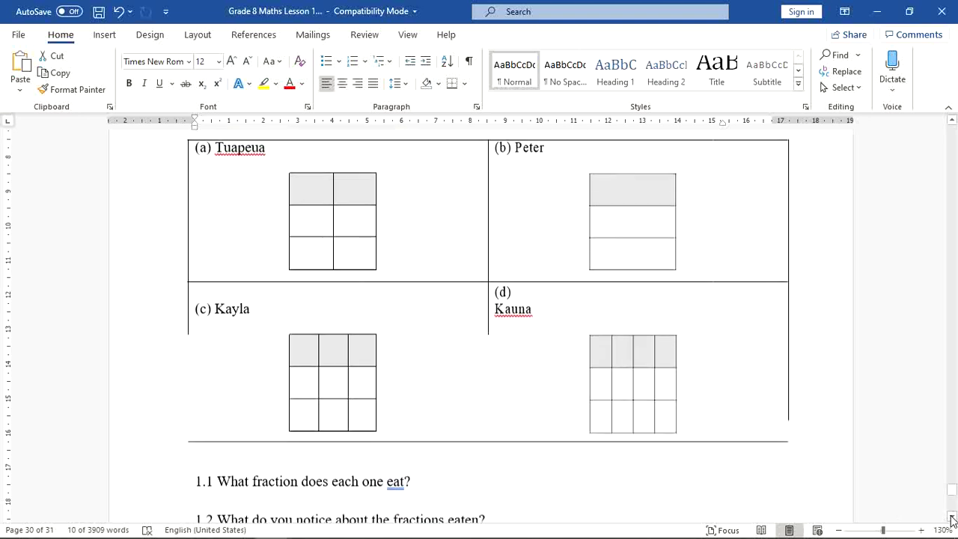
click(952, 520)
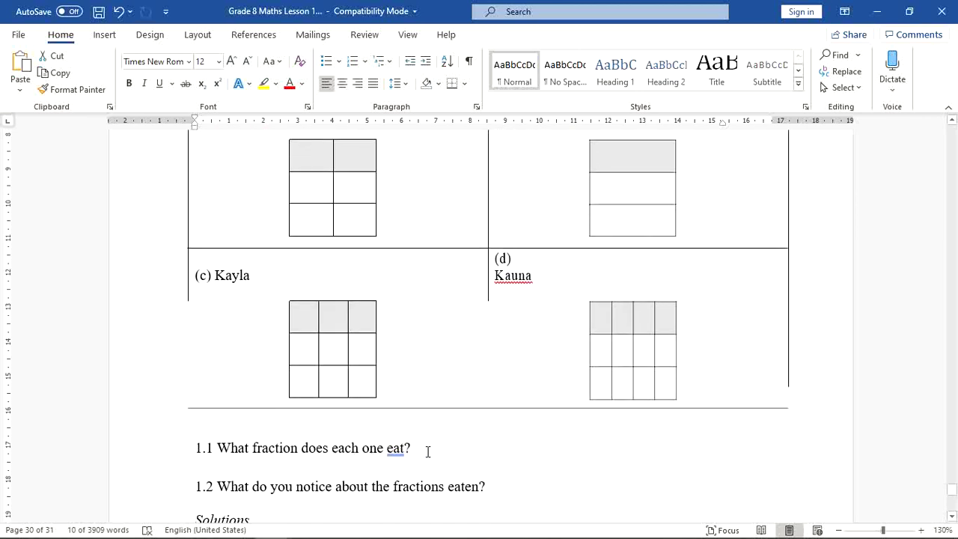
drag(954, 493, 954, 490)
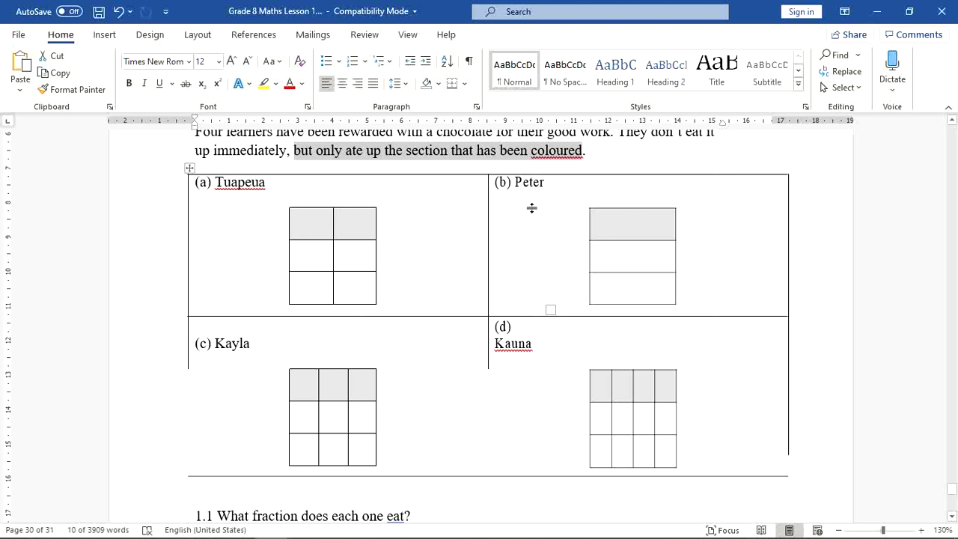
click(458, 335)
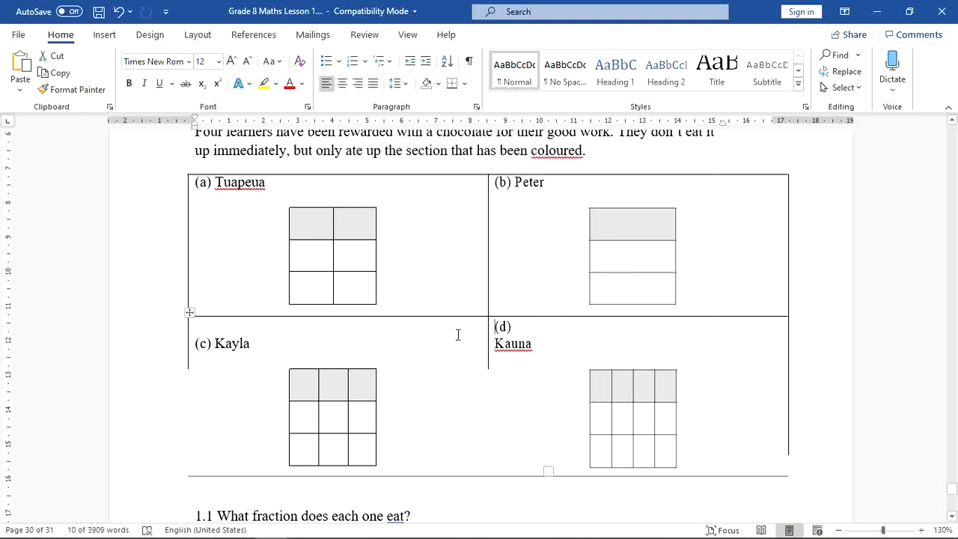
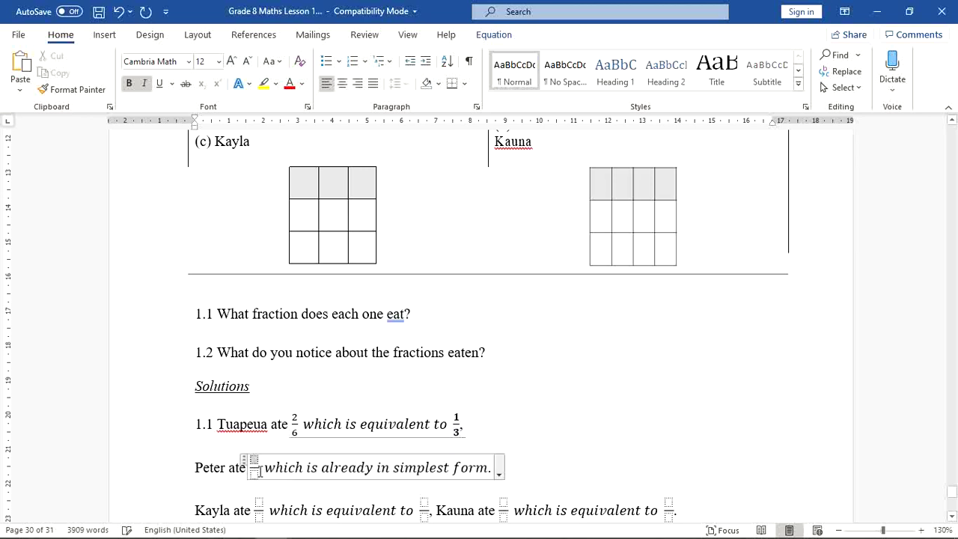
Fill in the fraction eaten by learner (b) in solution 1.1 as 1/3
text(1)
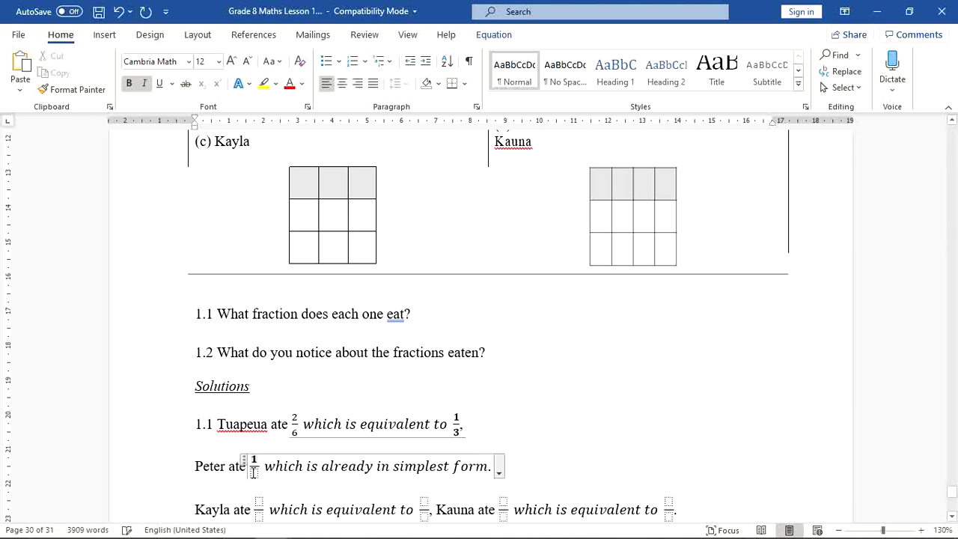
click(253, 472)
text(3)
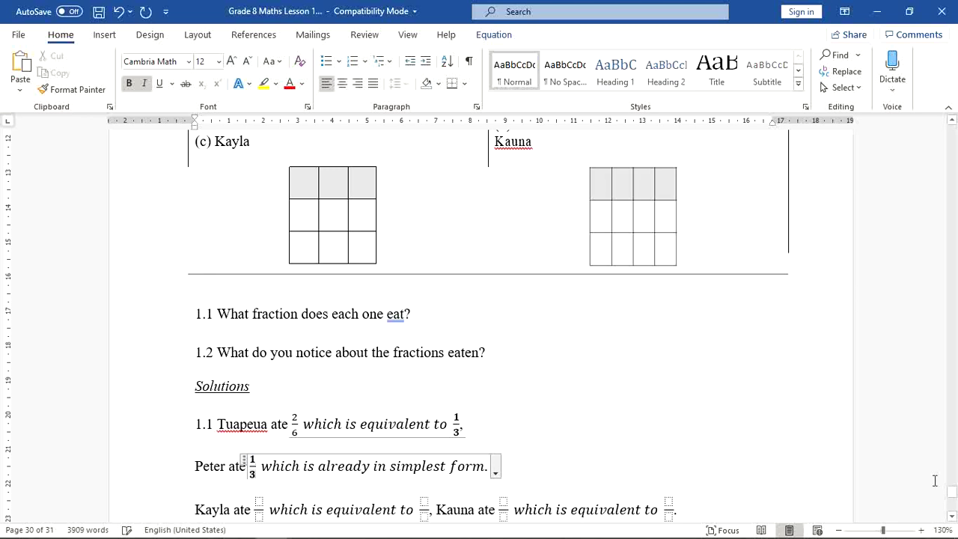
Fill in the fraction eaten by learner (c) in solution 1.1 as 3/9
click(952, 517)
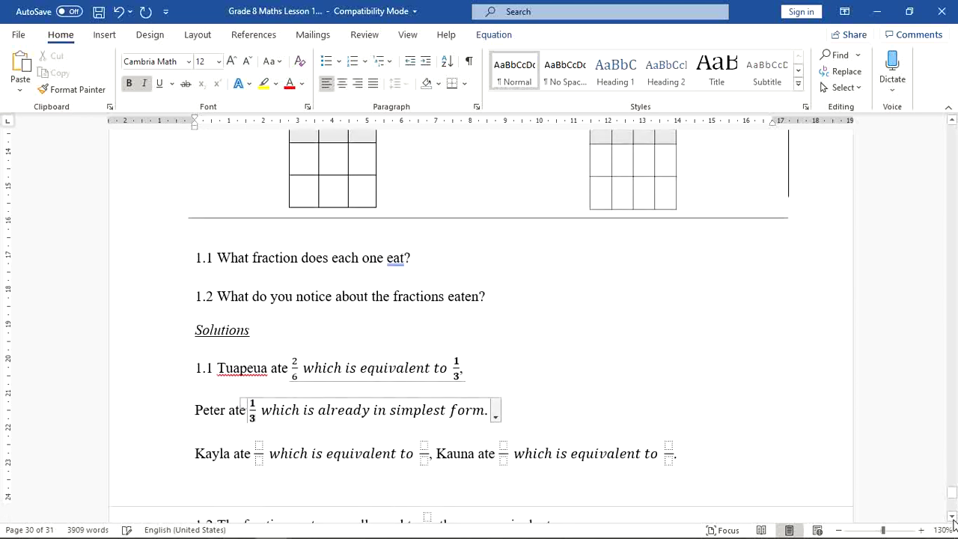
click(261, 447)
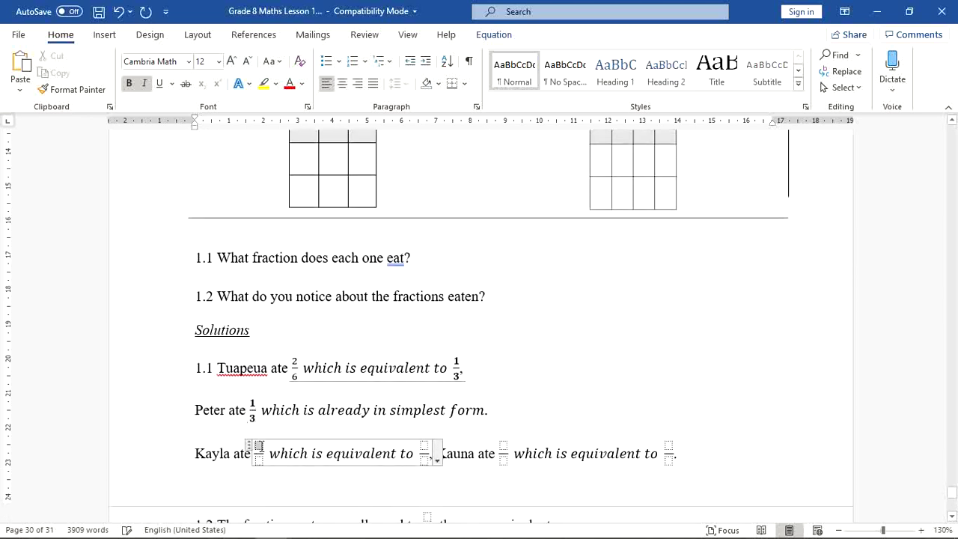
text(3/)
click(258, 459)
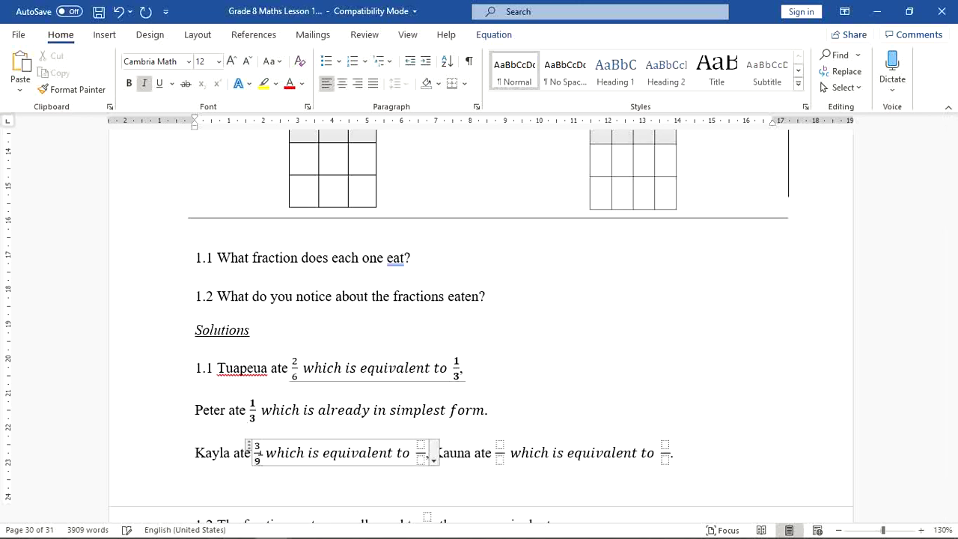
text(9)
Set the font size of all three lines of solution 1.1 to 14
drag(198, 364, 696, 462)
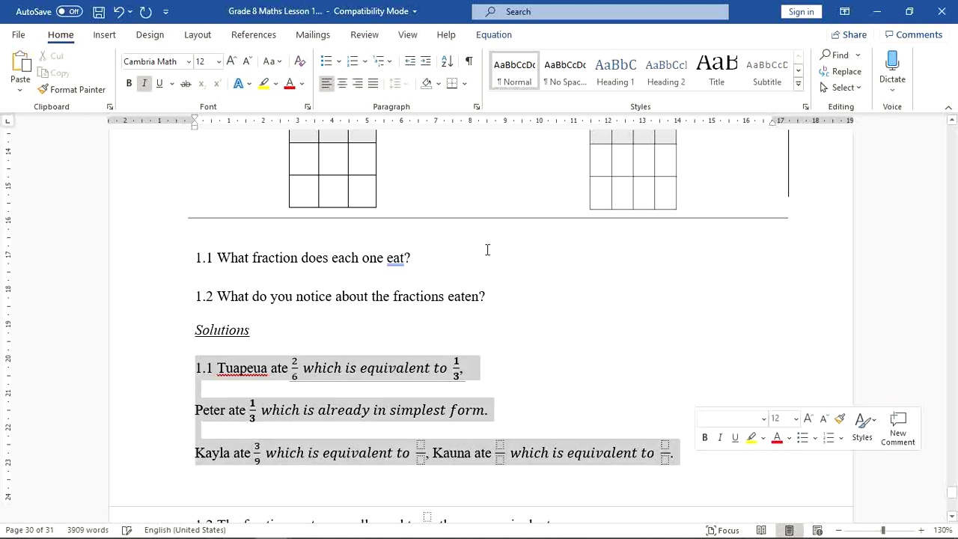
click(218, 62)
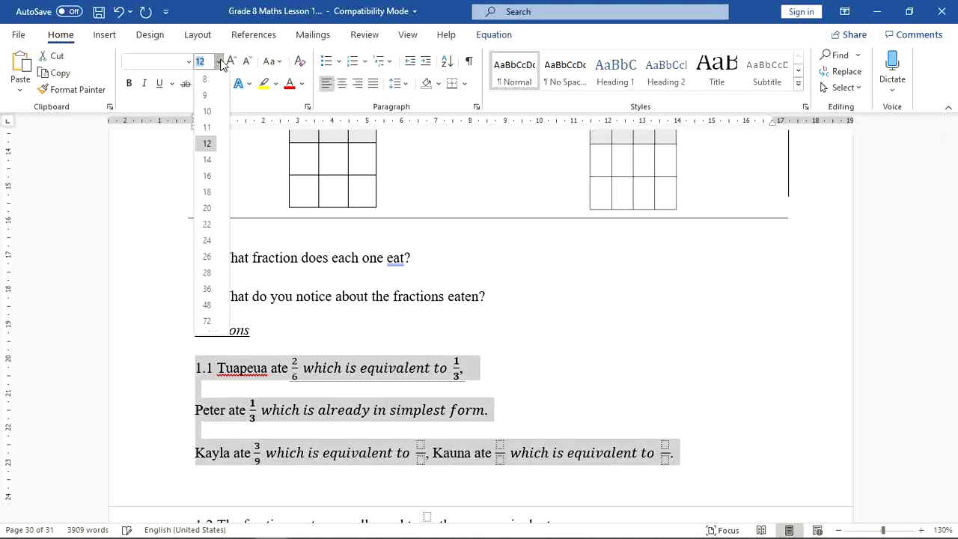
click(211, 160)
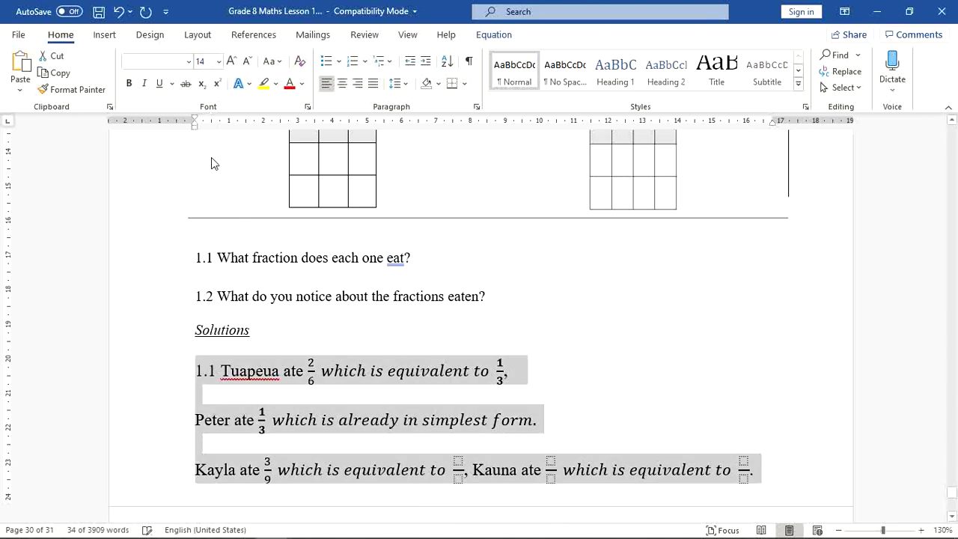
click(317, 450)
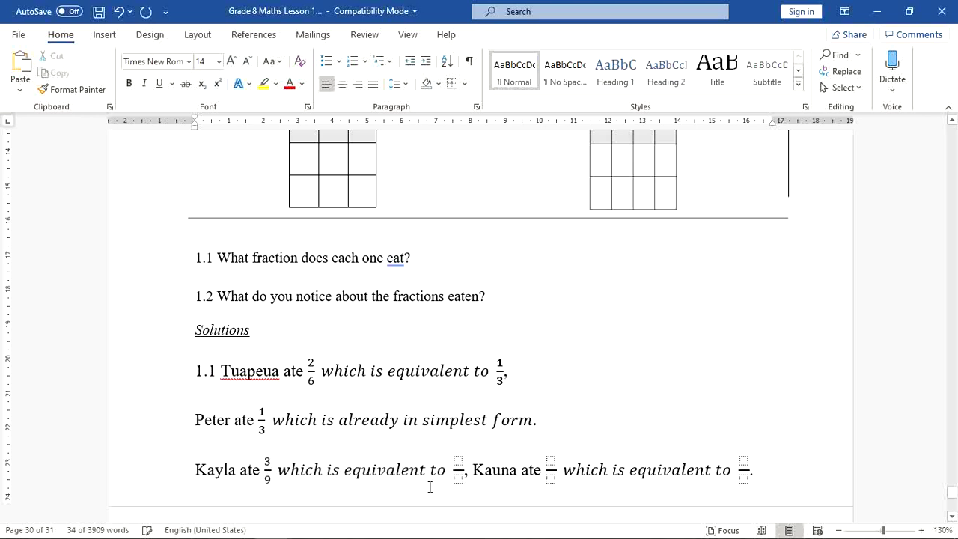
Fill in the equivalent fraction for learner (c) in solution 1.1 as 1/3
click(458, 460)
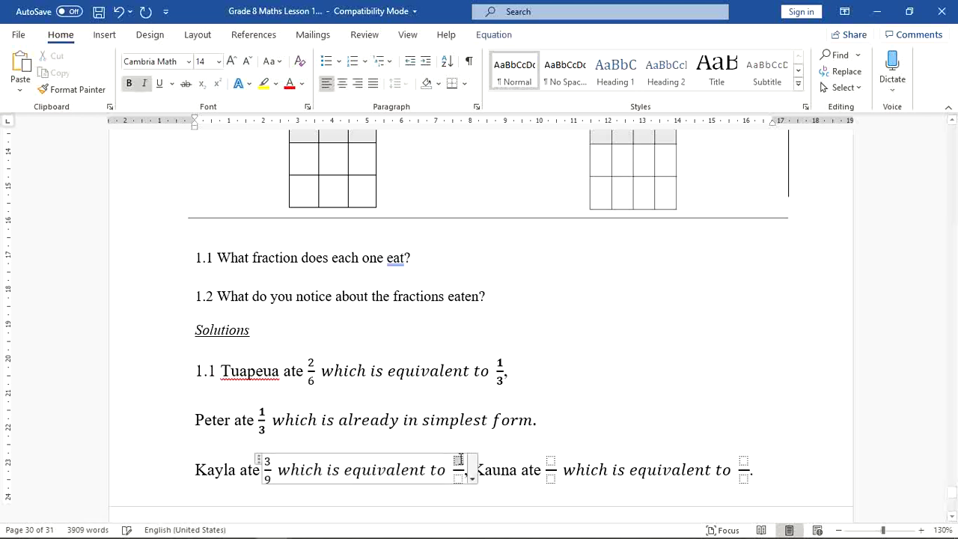
text(1)
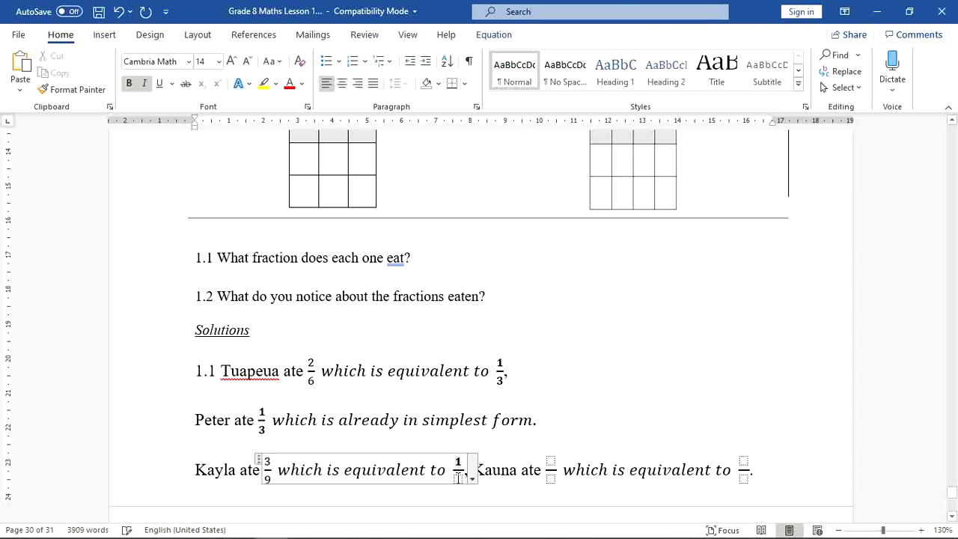
click(458, 479)
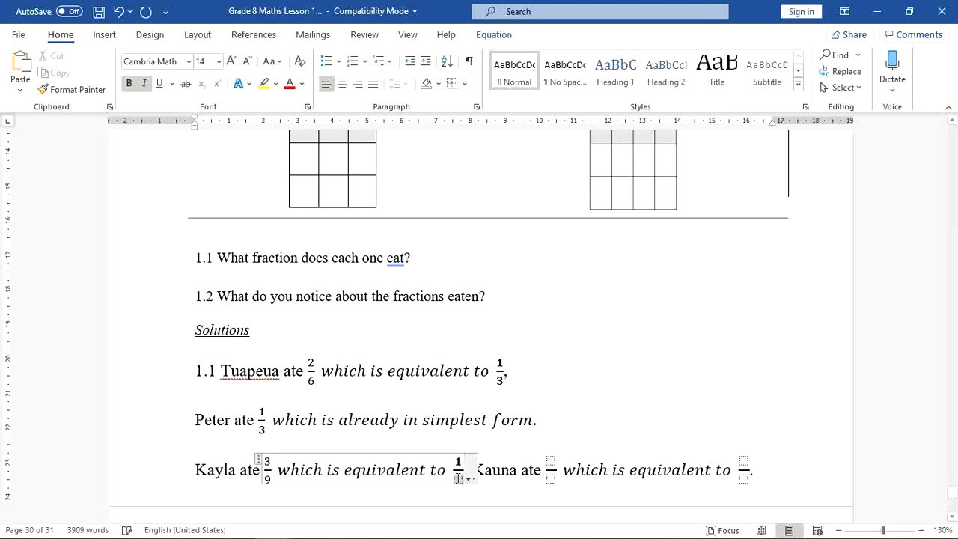
text(3)
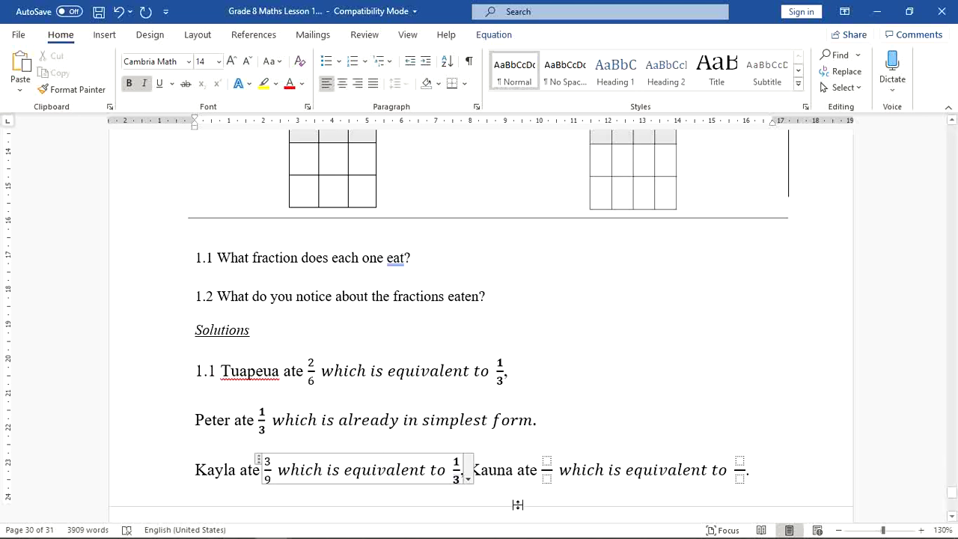
Fill in learner (d)'s fraction in solution 1.1 as 4/12 and its equivalent fraction as 1/3
click(517, 469)
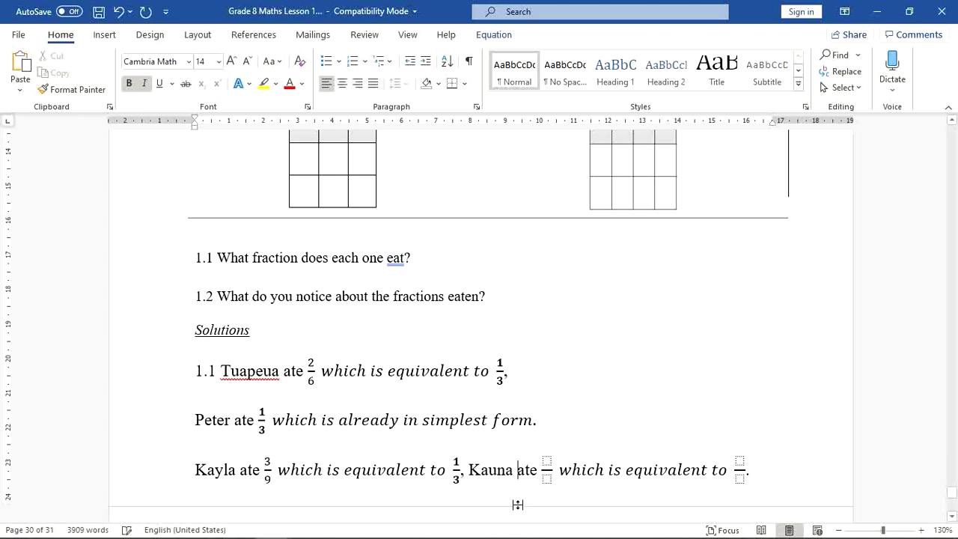
click(547, 459)
text(4)
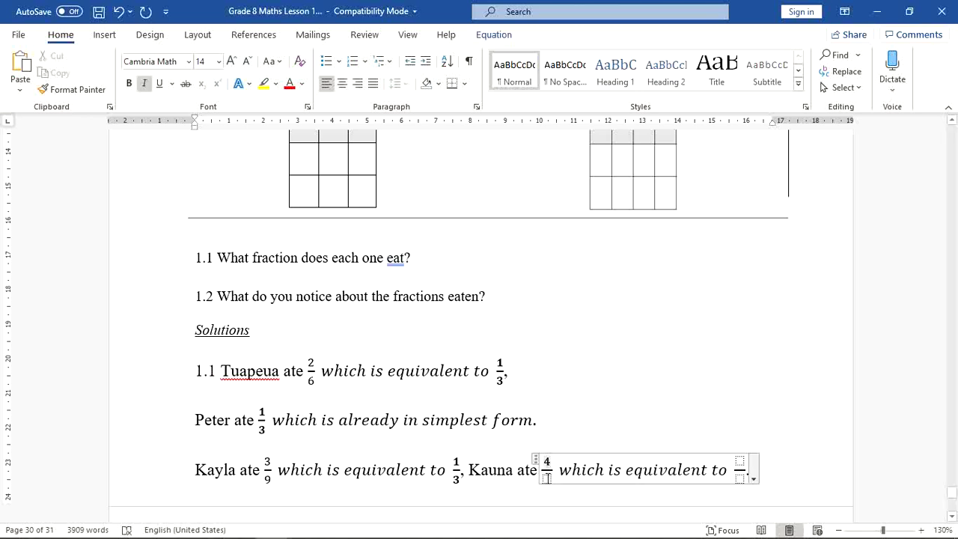
click(547, 479)
text(12)
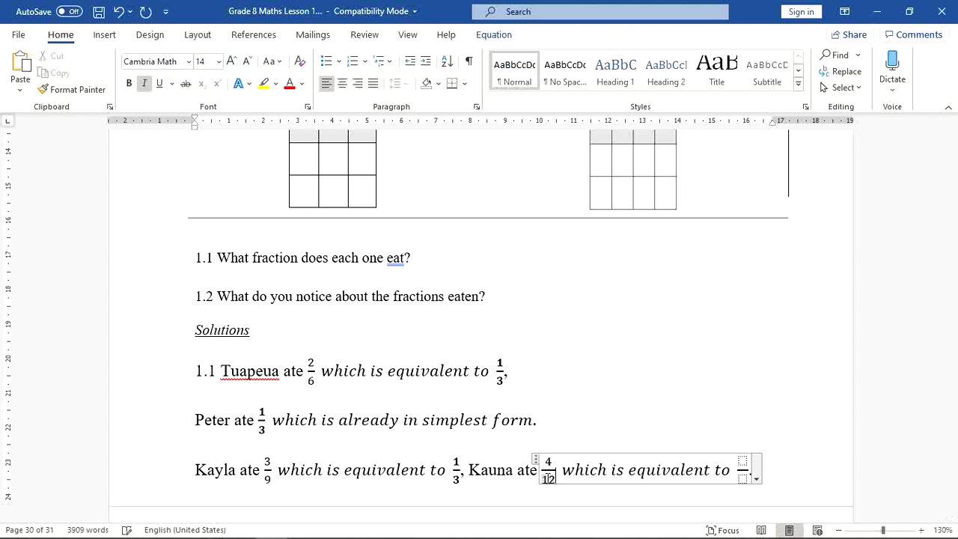
click(742, 460)
text(1/)
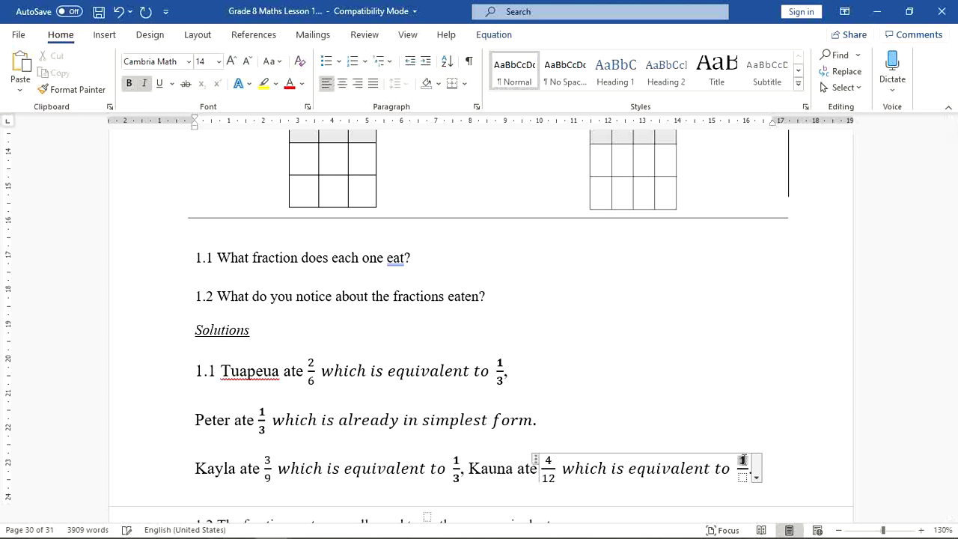
click(743, 477)
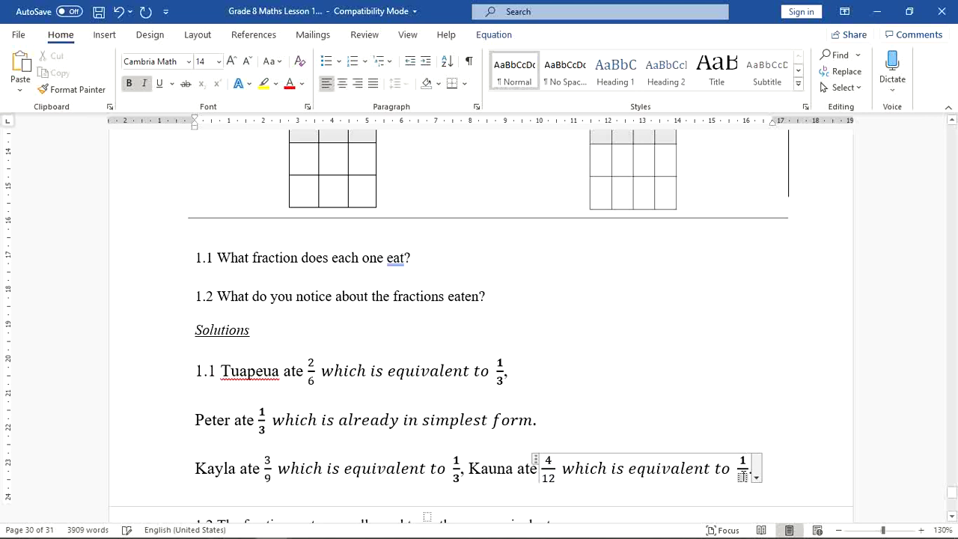
text(3)
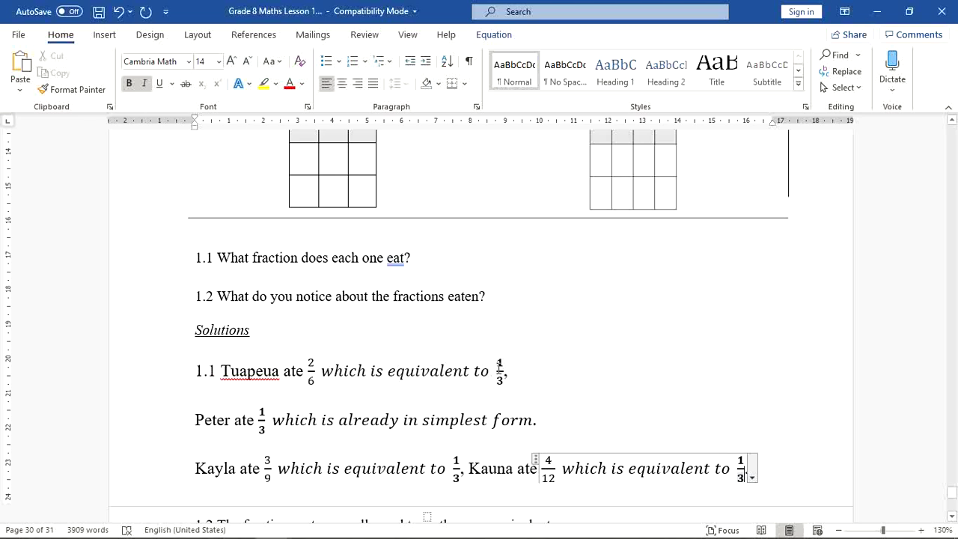
Colour the 1/3 fraction of each of the four learners in solution 1.1 red
drag(499, 365, 501, 380)
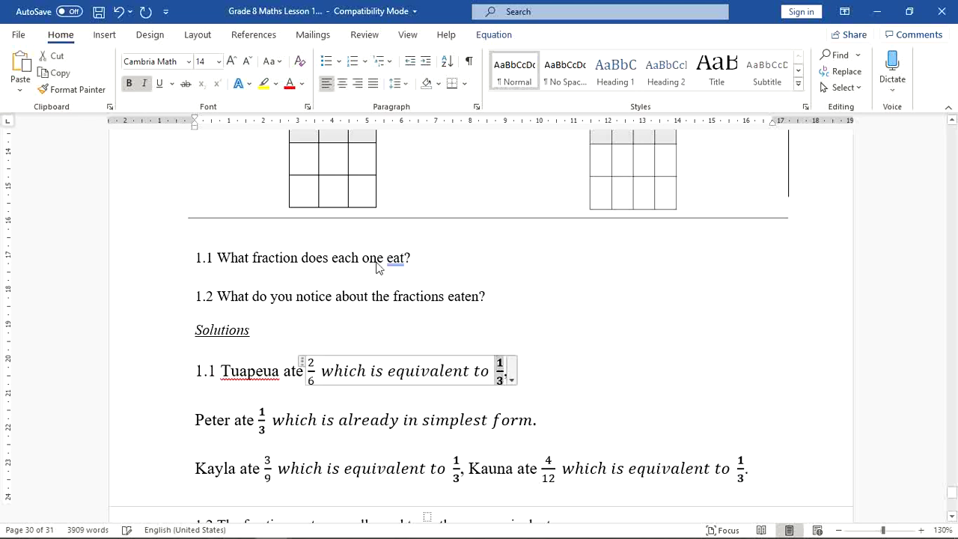
click(303, 85)
click(292, 237)
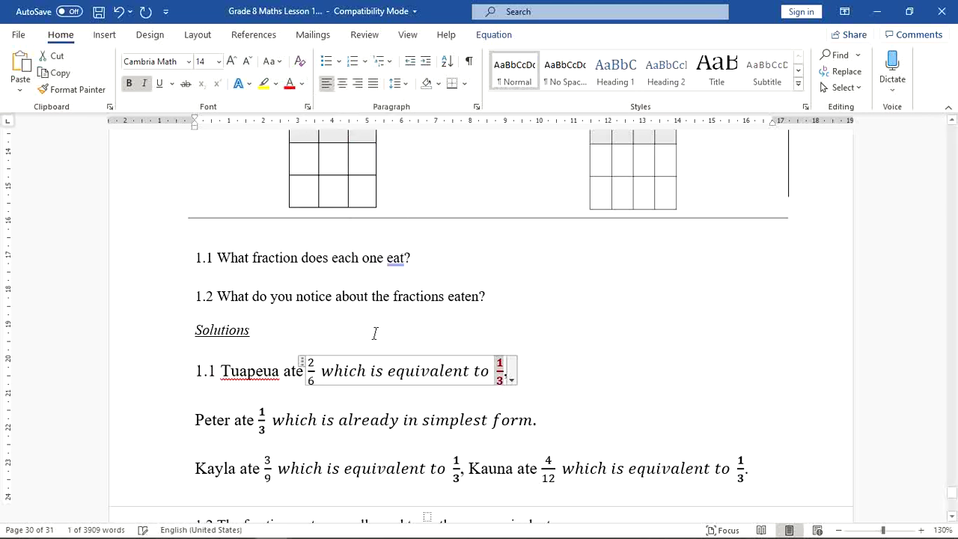
drag(259, 410, 262, 426)
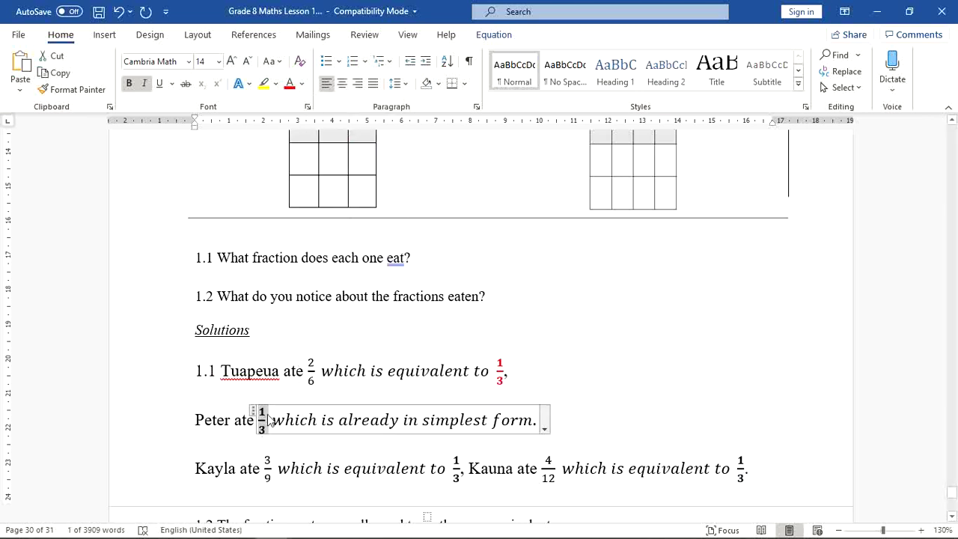
click(290, 84)
drag(452, 458, 458, 479)
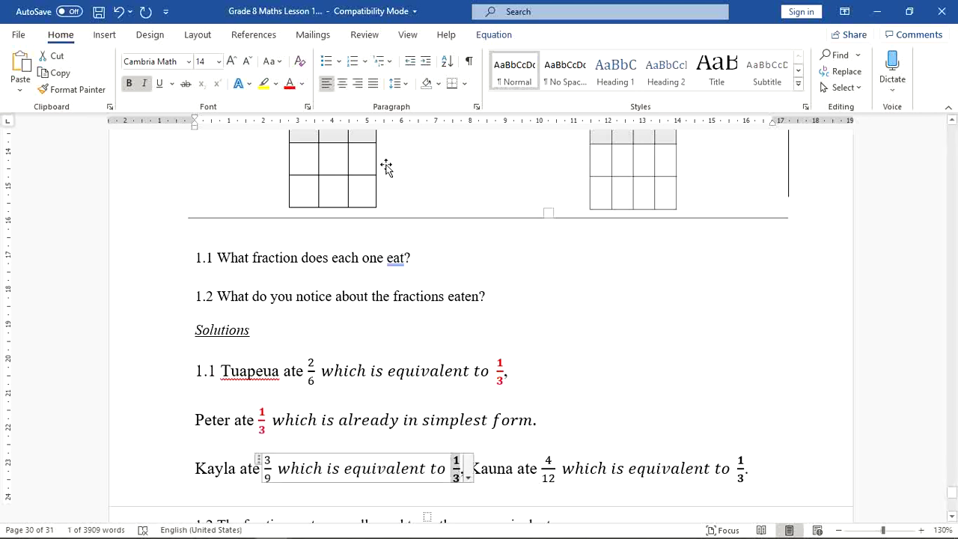
click(291, 83)
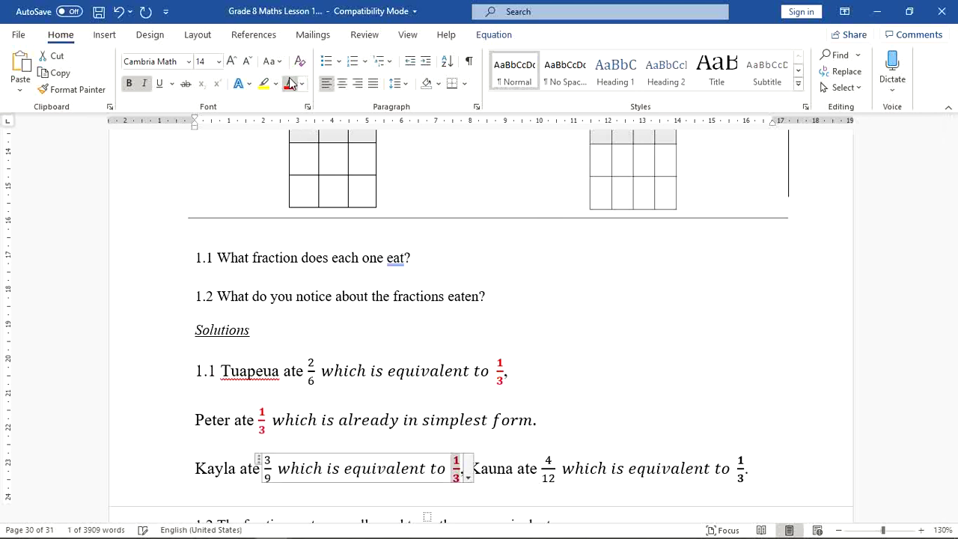
drag(739, 460, 750, 476)
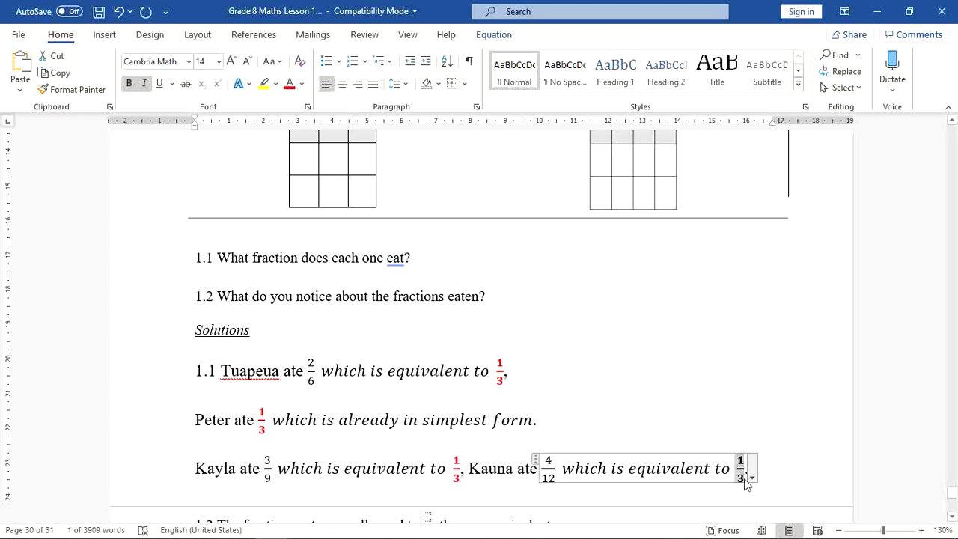
click(291, 84)
click(236, 304)
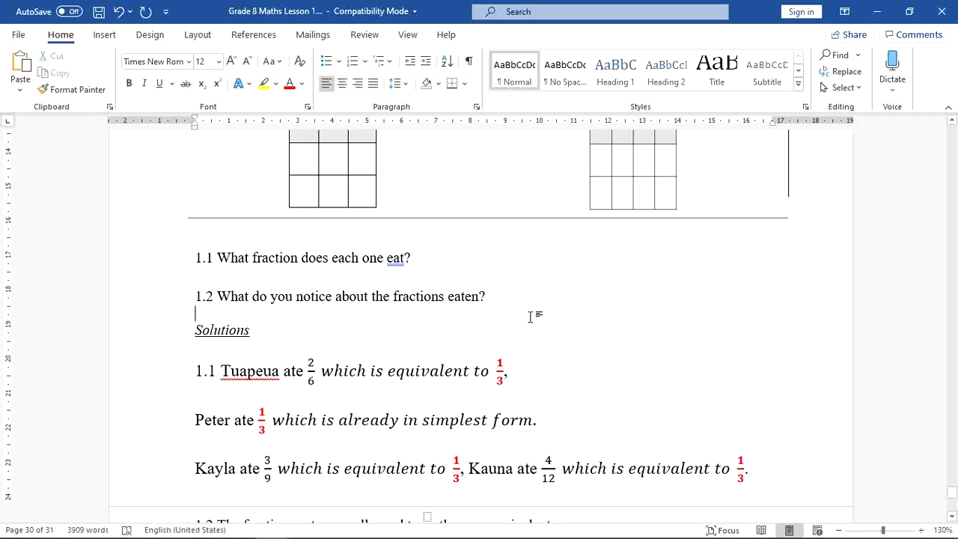
Fill in the blank fraction in solution 1.2, after "all equal to", as 1/3
scroll(949, 517, down, 2)
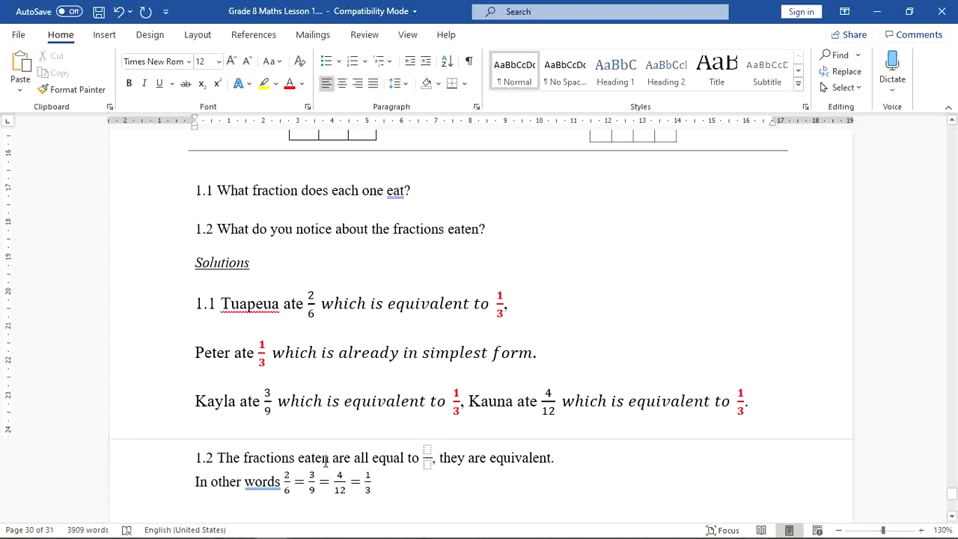
click(427, 449)
text(1)
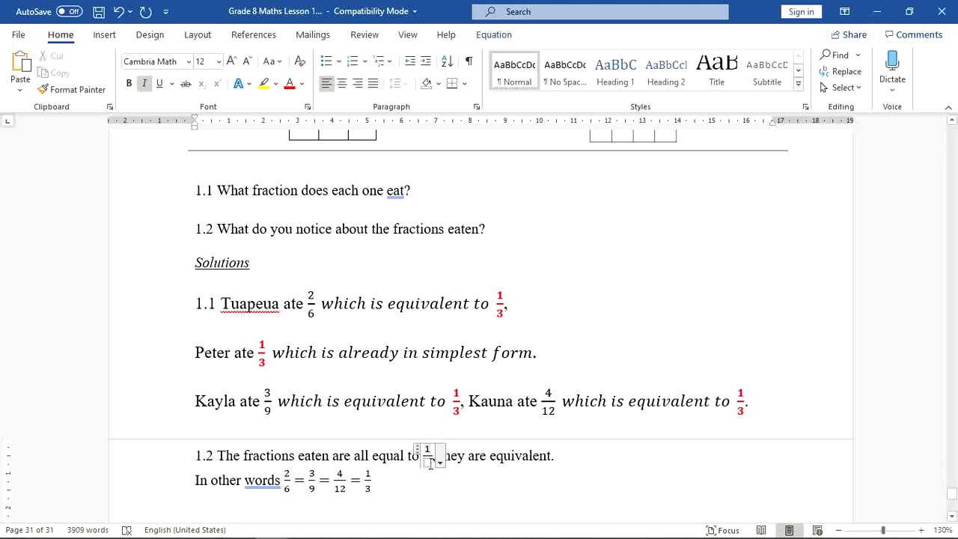
click(427, 462)
text(3,)
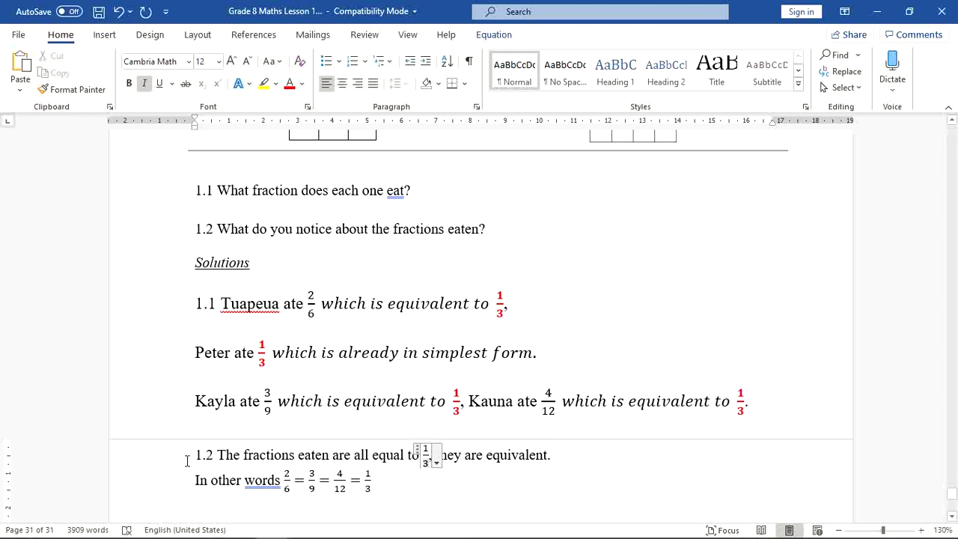
Set the font size of both lines of solution 1.2 to 14
triple_click(305, 478)
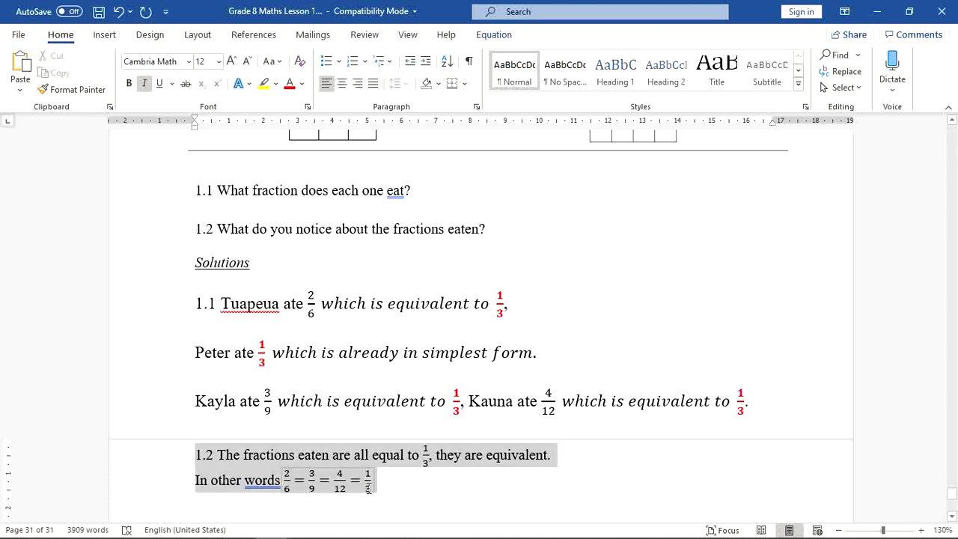
click(218, 62)
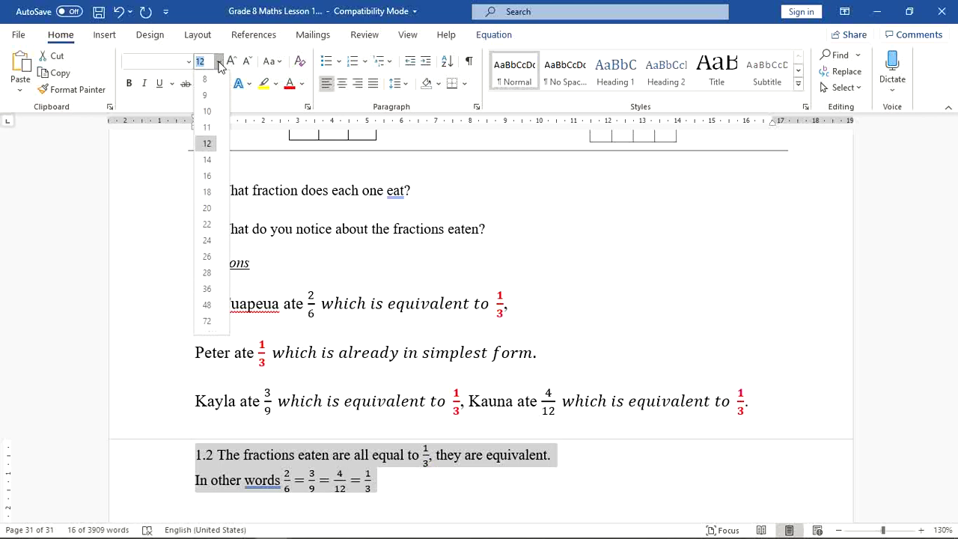
click(207, 159)
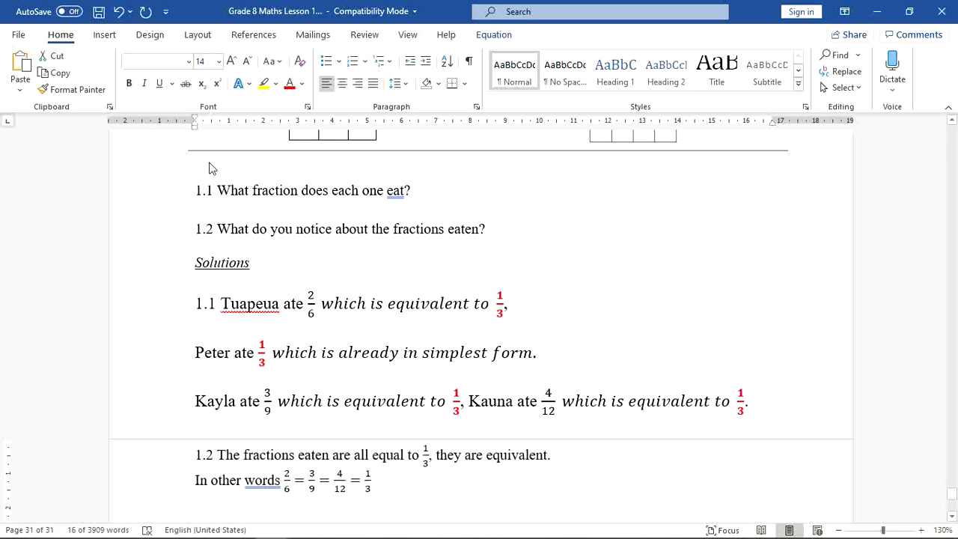
click(501, 509)
Colour the final 1/3 in the "In other words" equation of solution 1.2 red
drag(395, 480, 402, 500)
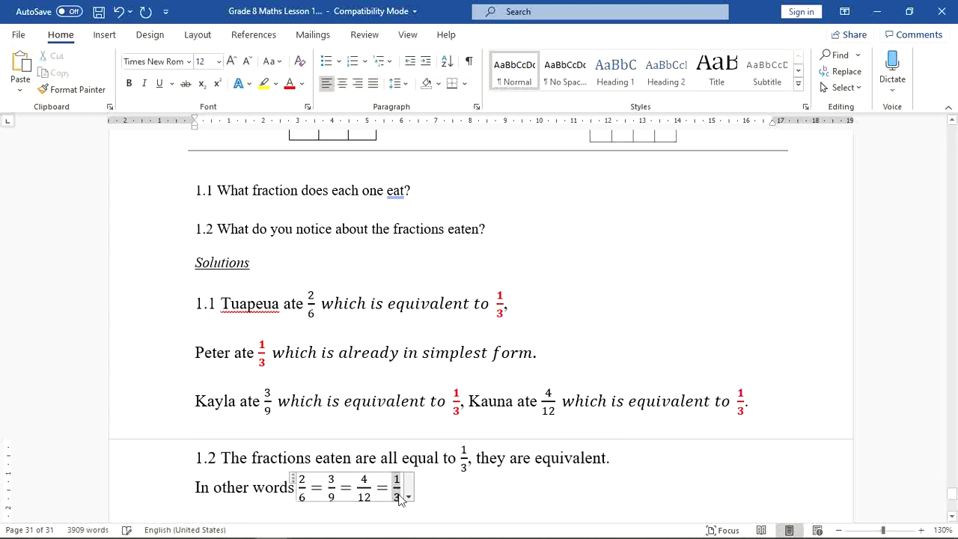
click(291, 88)
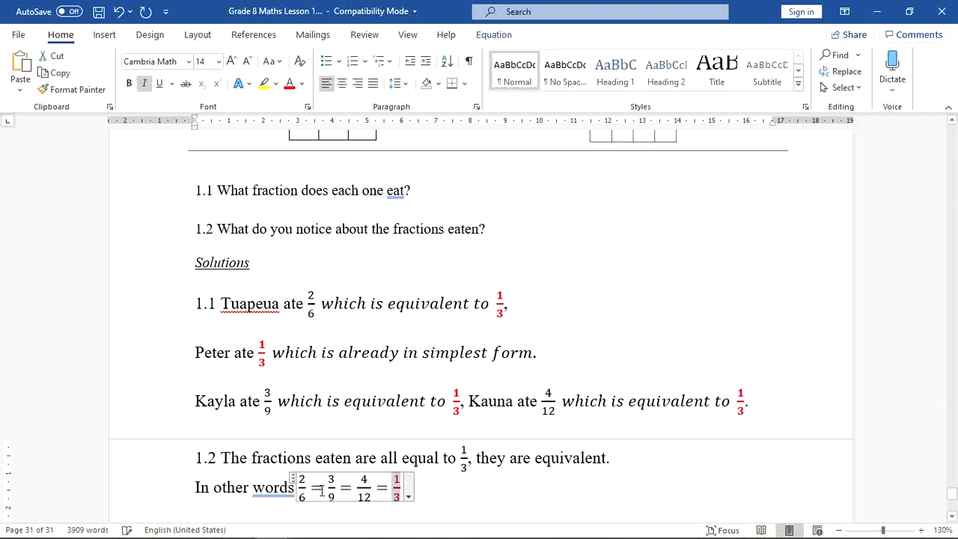
drag(327, 479, 332, 495)
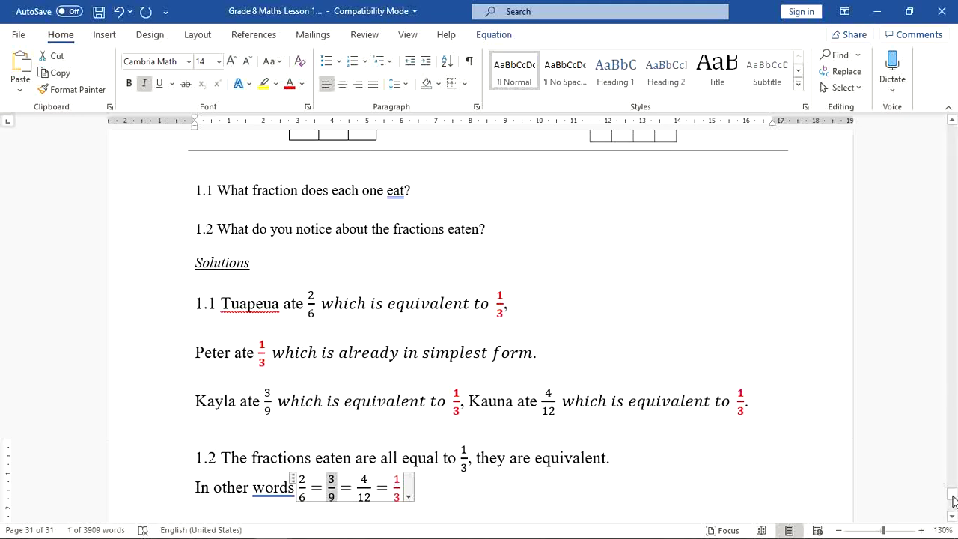
In Activity 2, make the words "five fractions" bold and colour the fraction 1/5 red
drag(953, 500, 953, 504)
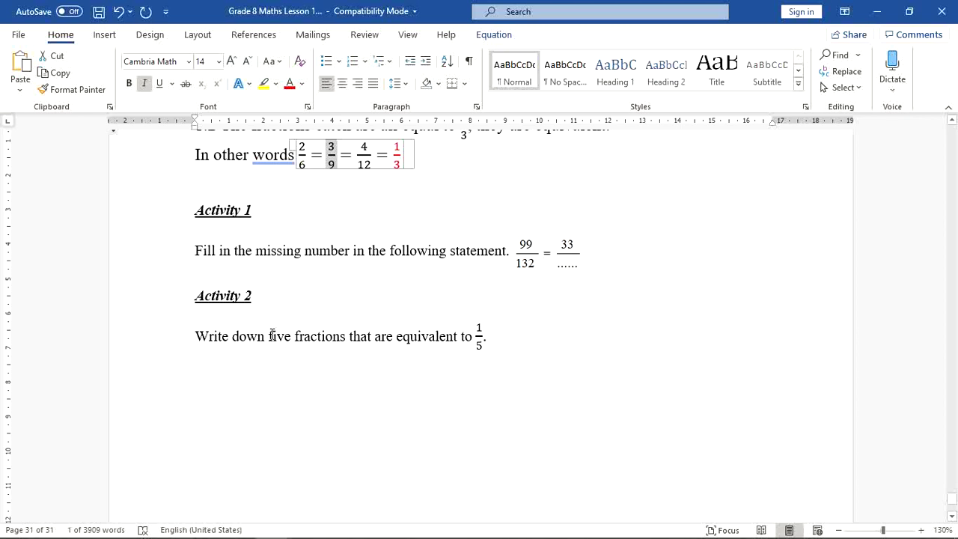
drag(271, 336, 348, 337)
click(127, 83)
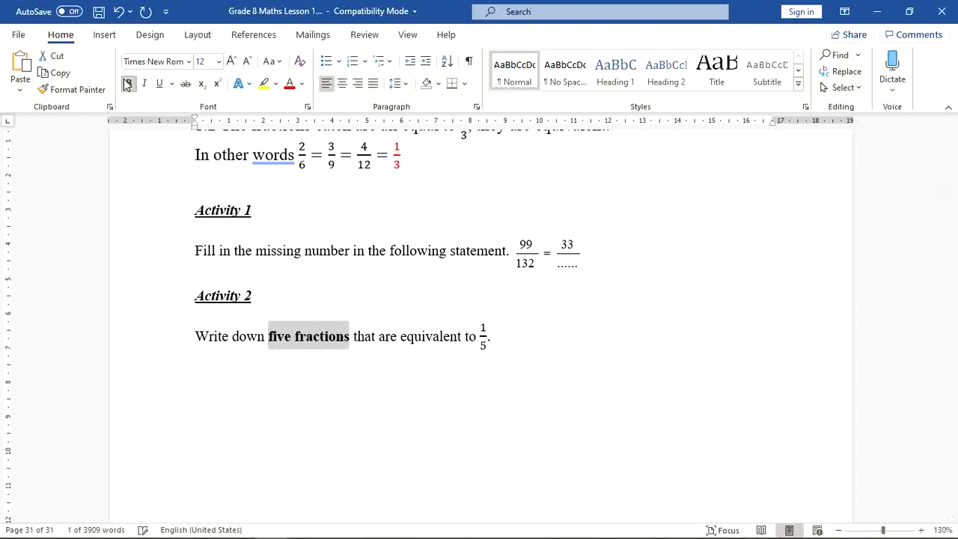
drag(483, 336, 488, 348)
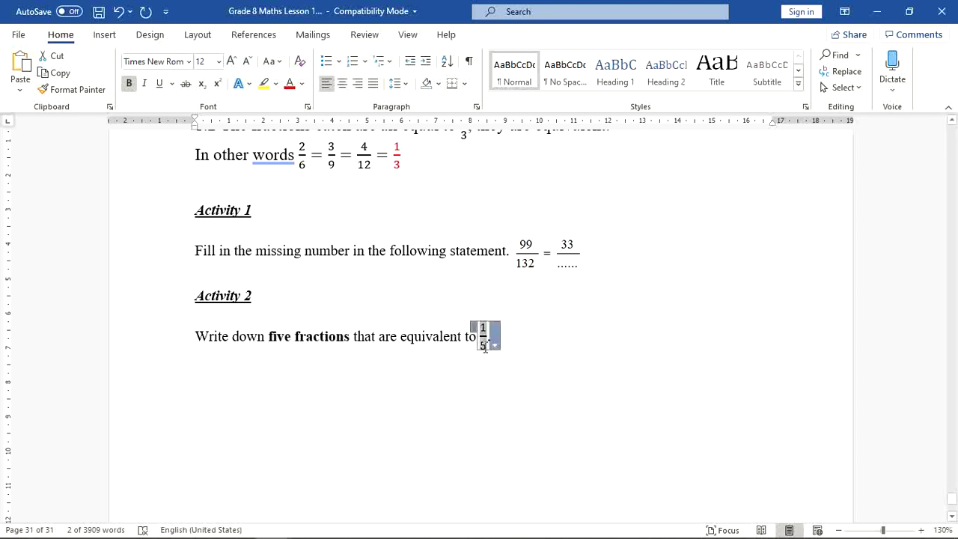
click(289, 84)
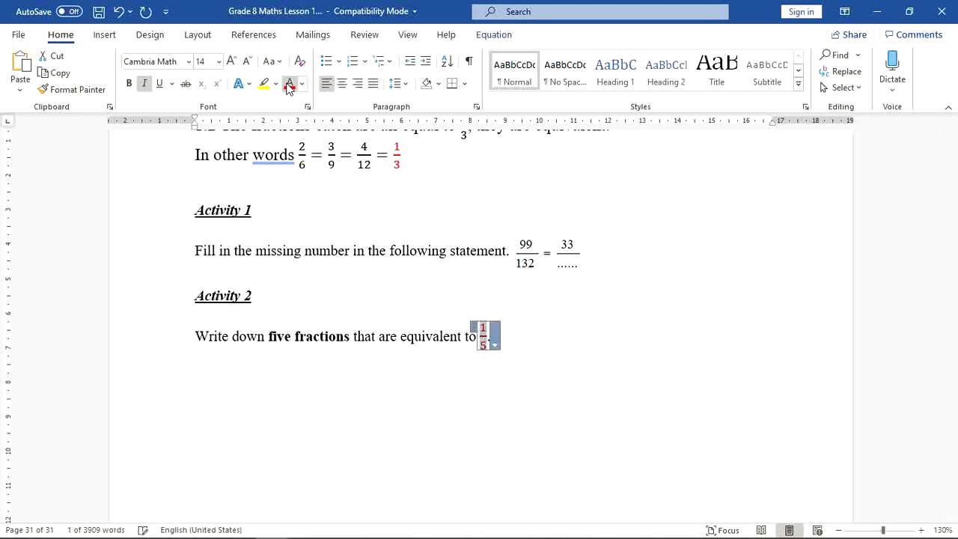
click(561, 365)
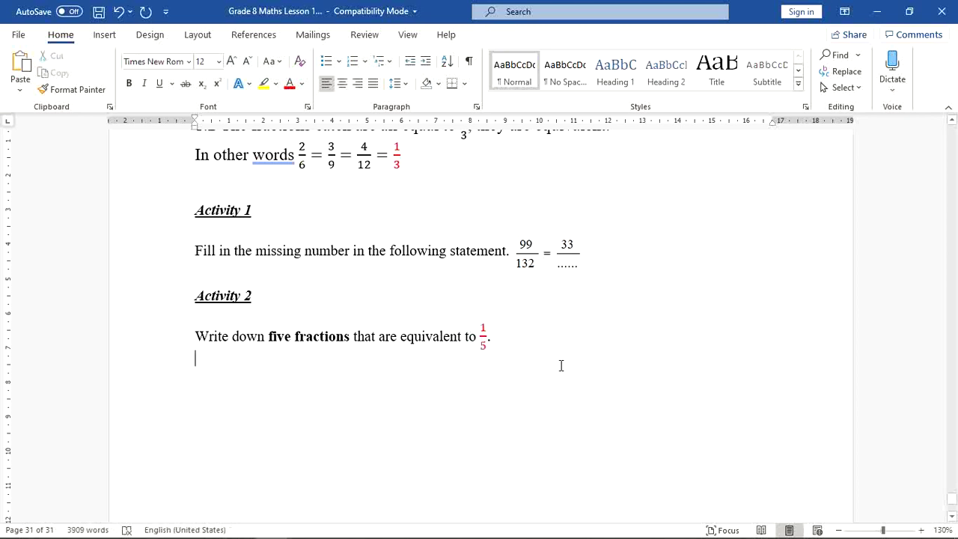